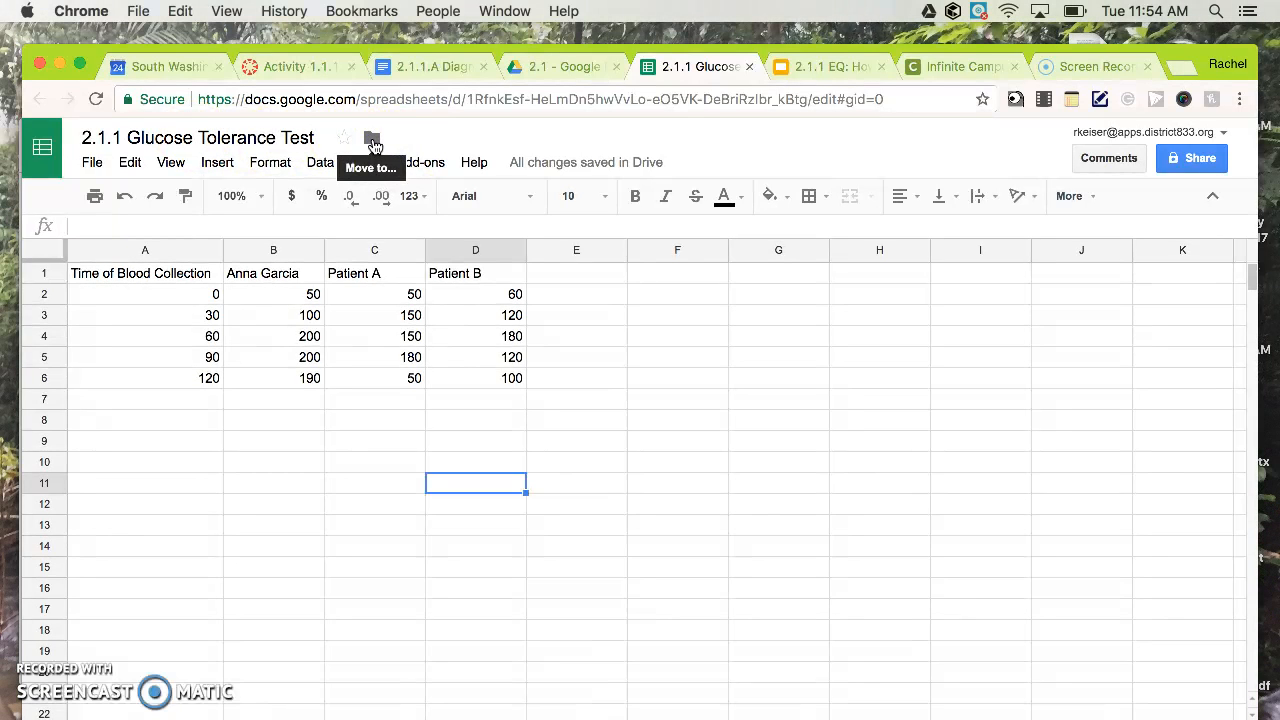
pyautogui.click(372, 141)
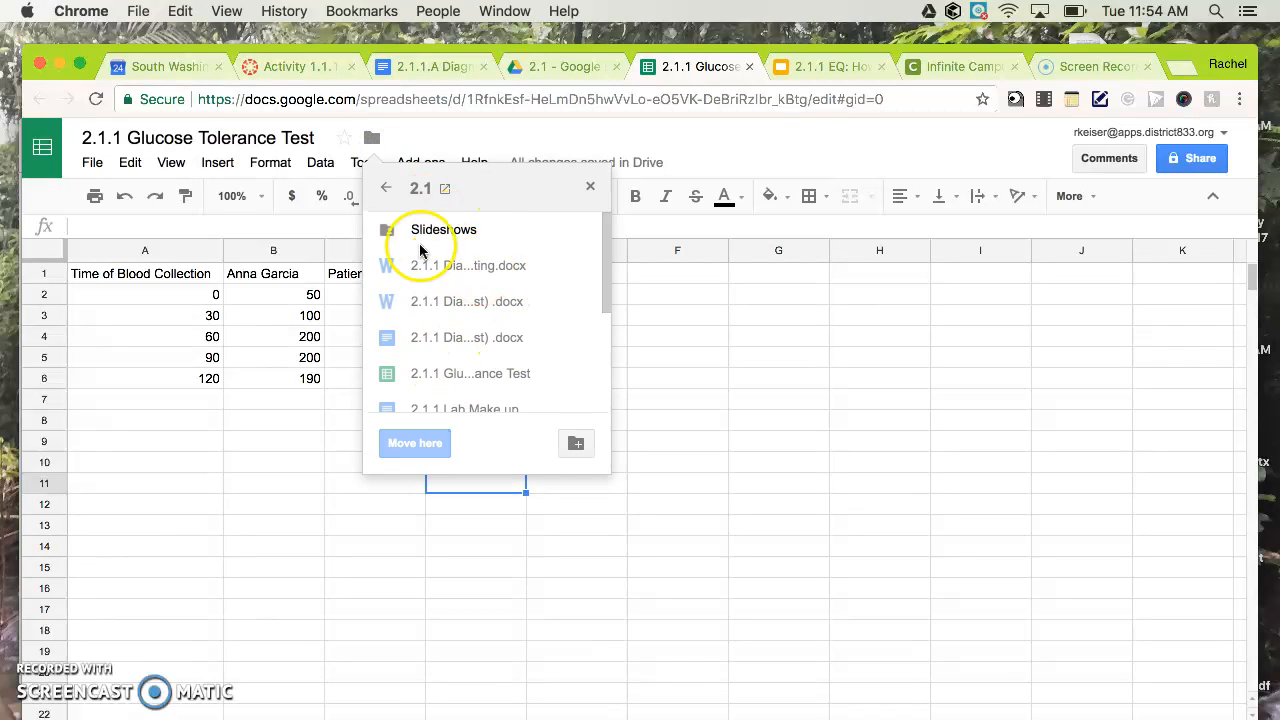
pyautogui.click(589, 189)
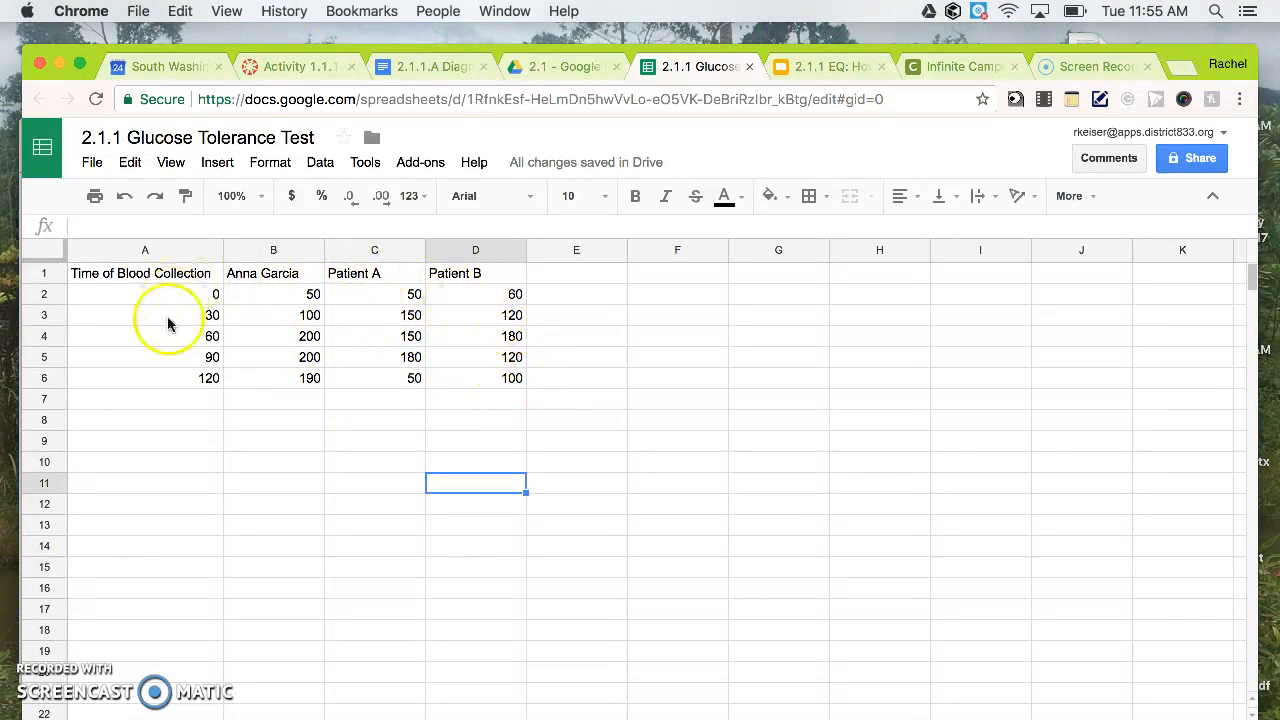
# - Insert a chart from the blood collection data in cells A1:D6, including the header row
pyautogui.click(549, 358)
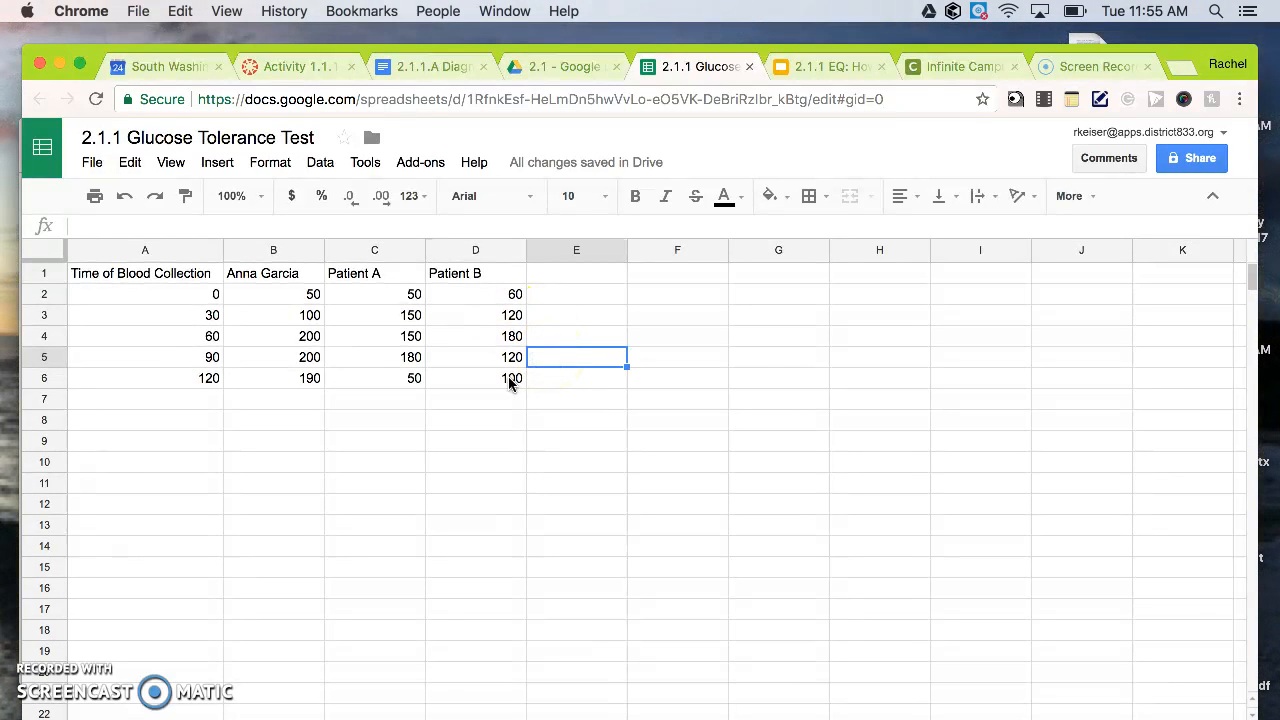
pyautogui.moveTo(511, 378); pyautogui.dragTo(89, 272)
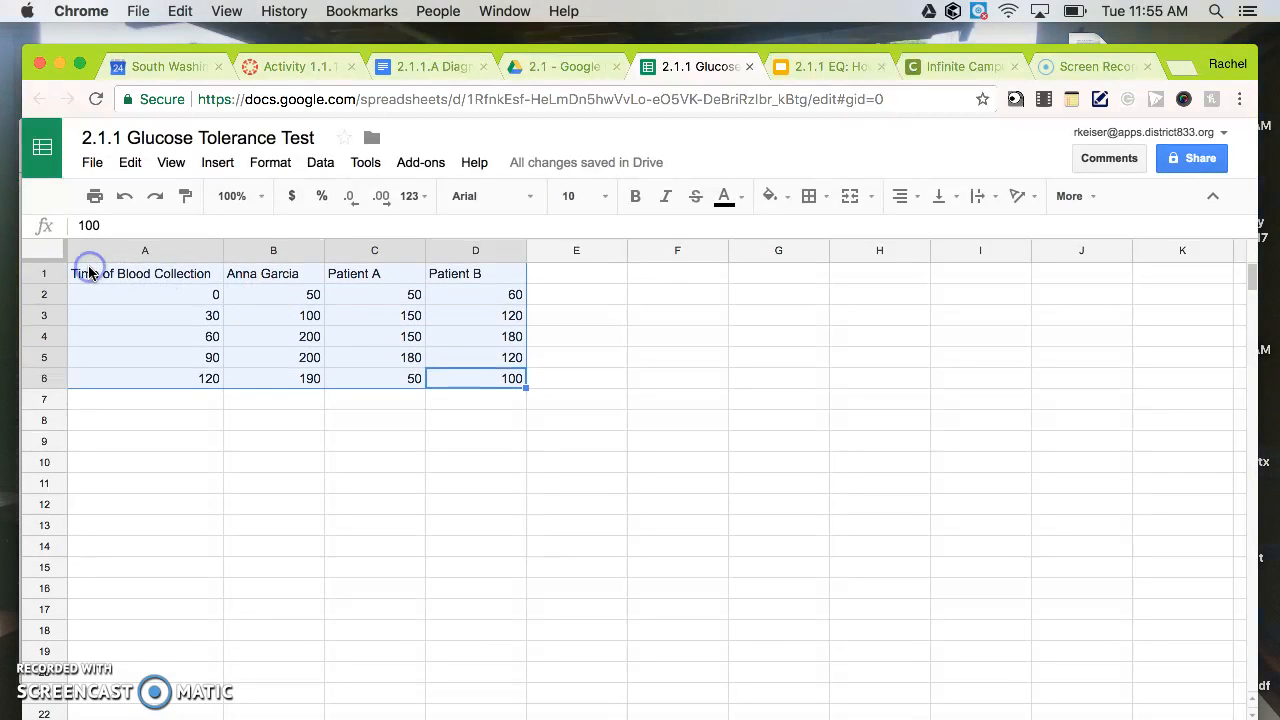
pyautogui.click(218, 163)
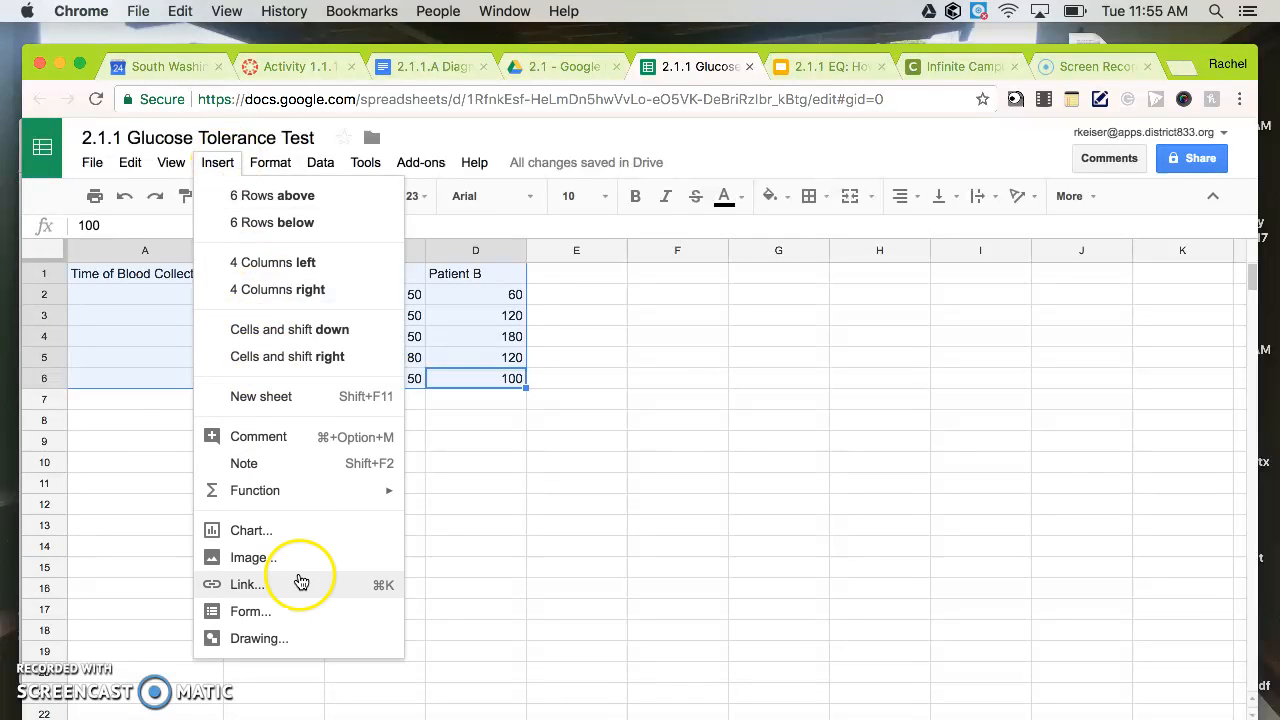
pyautogui.click(295, 537)
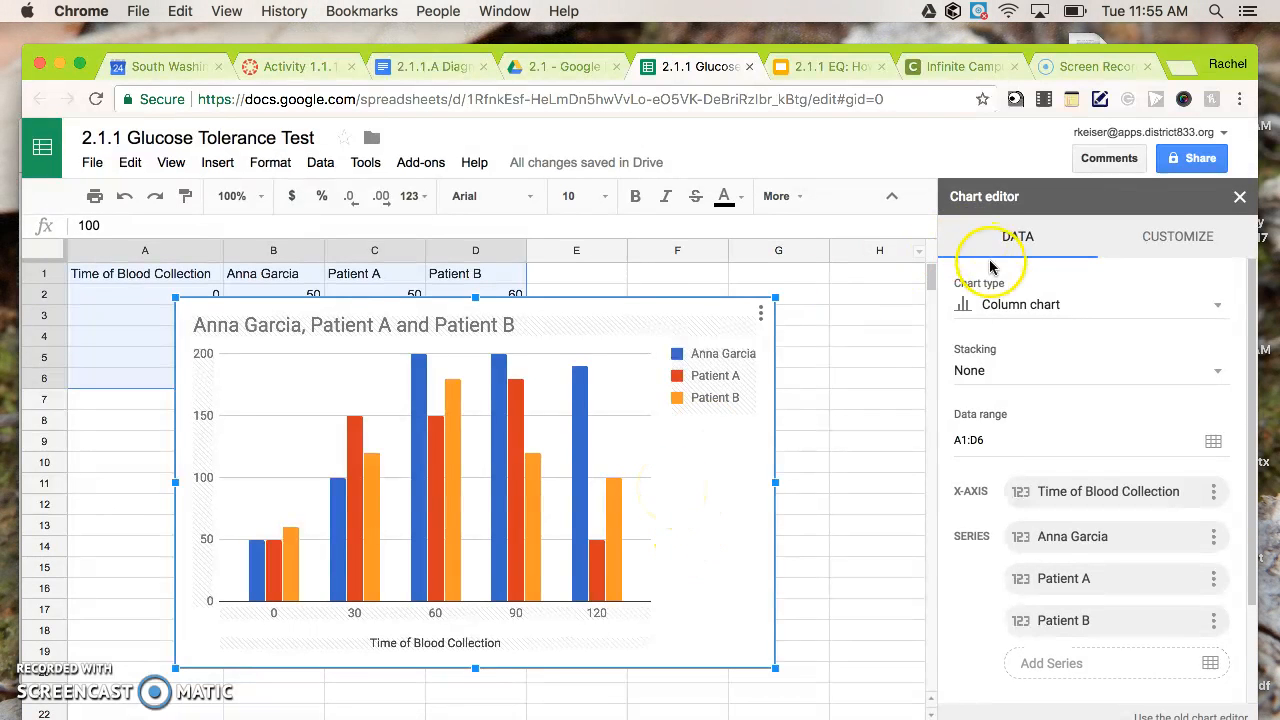
# - Change the chart type to the standard straight-segment Line chart
pyautogui.click(1020, 302)
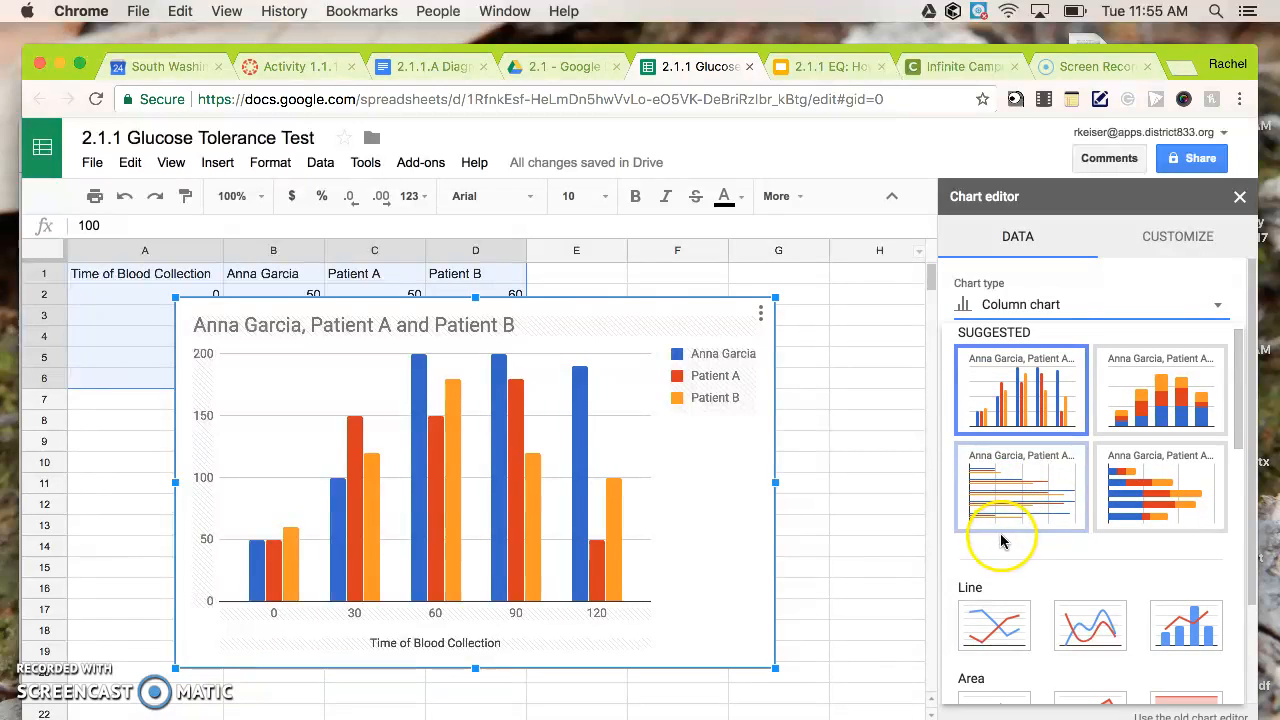
pyautogui.click(994, 624)
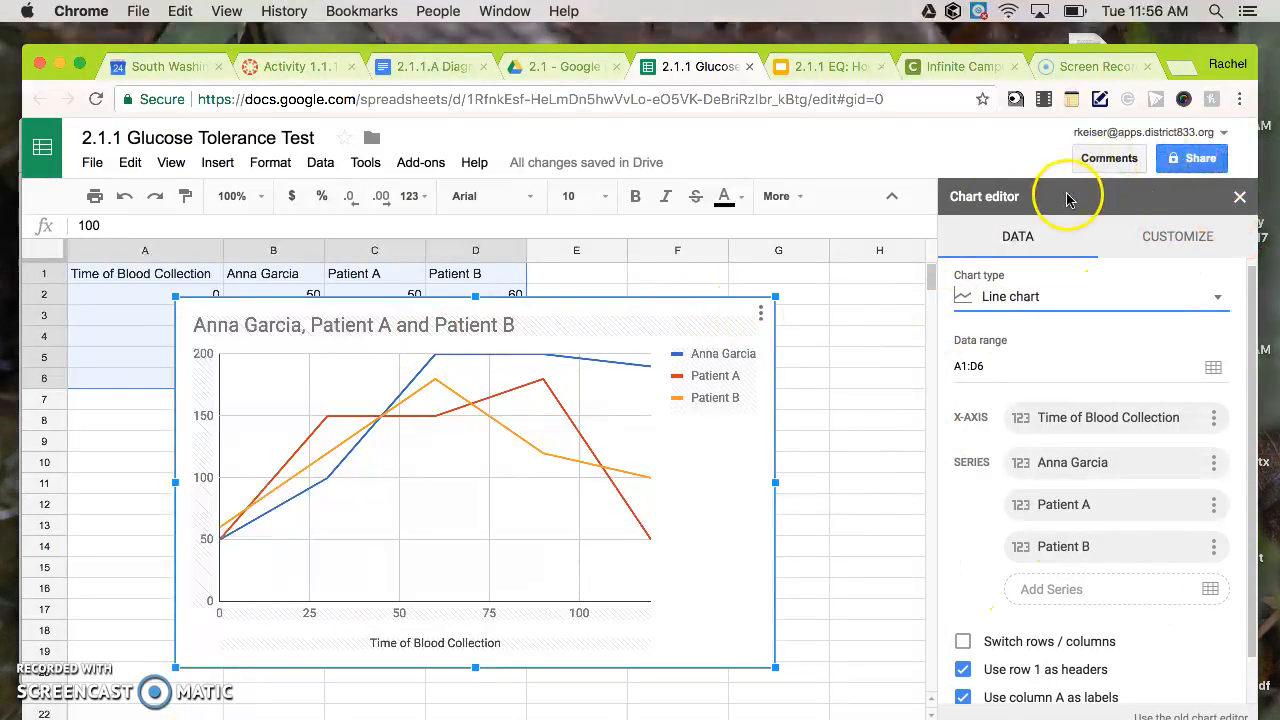
pyautogui.scroll(1, 1253, 365)
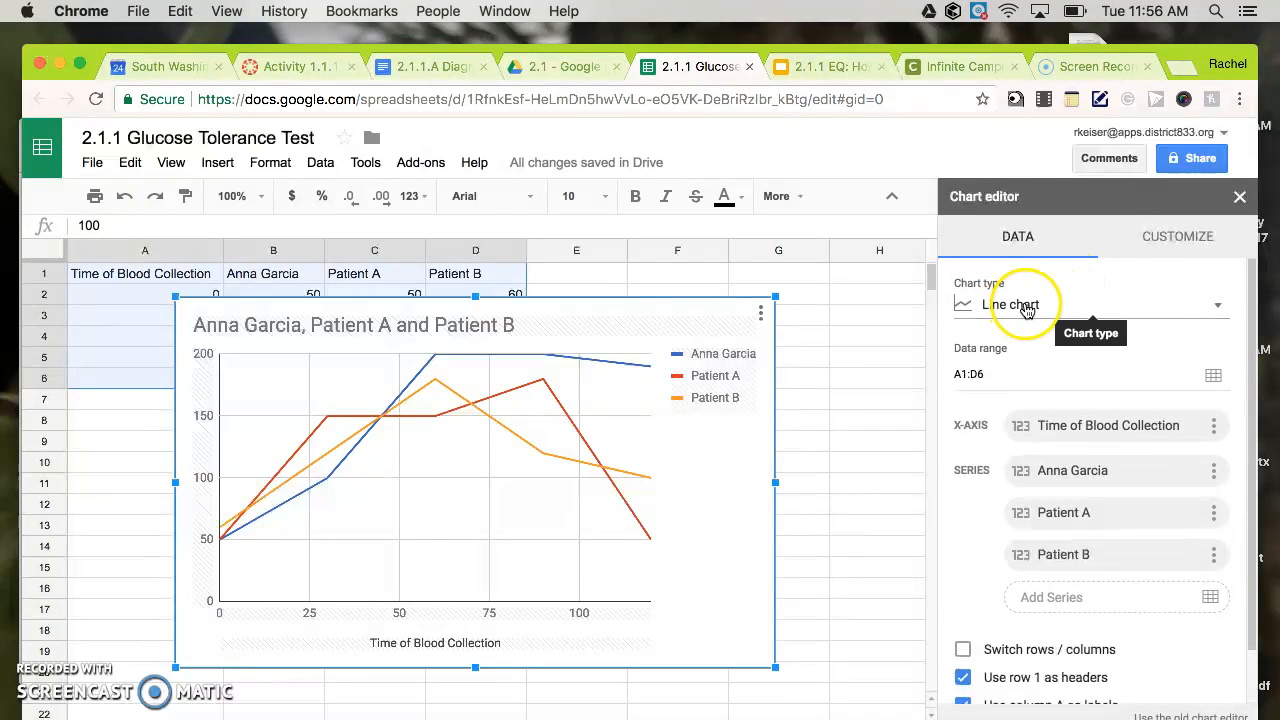
pyautogui.scroll(-2, 1256, 335)
pyautogui.scroll(-1, 1258, 345)
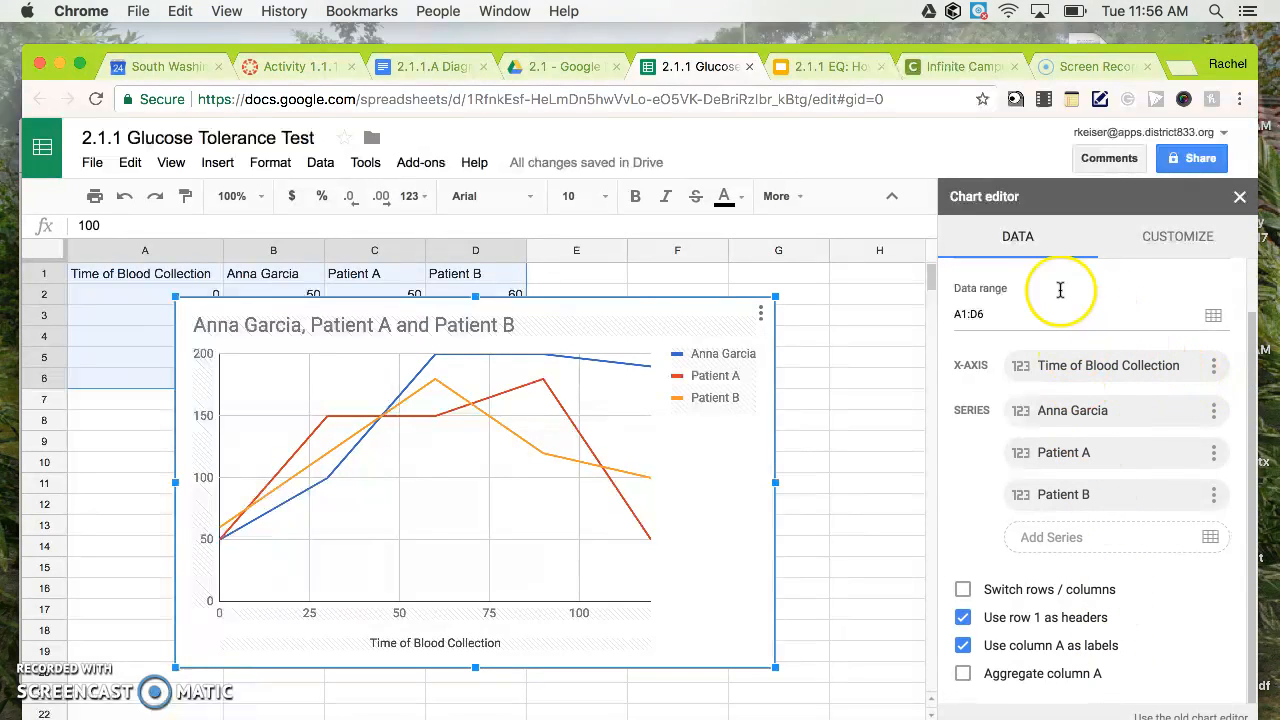
pyautogui.scroll(3, 1250, 340)
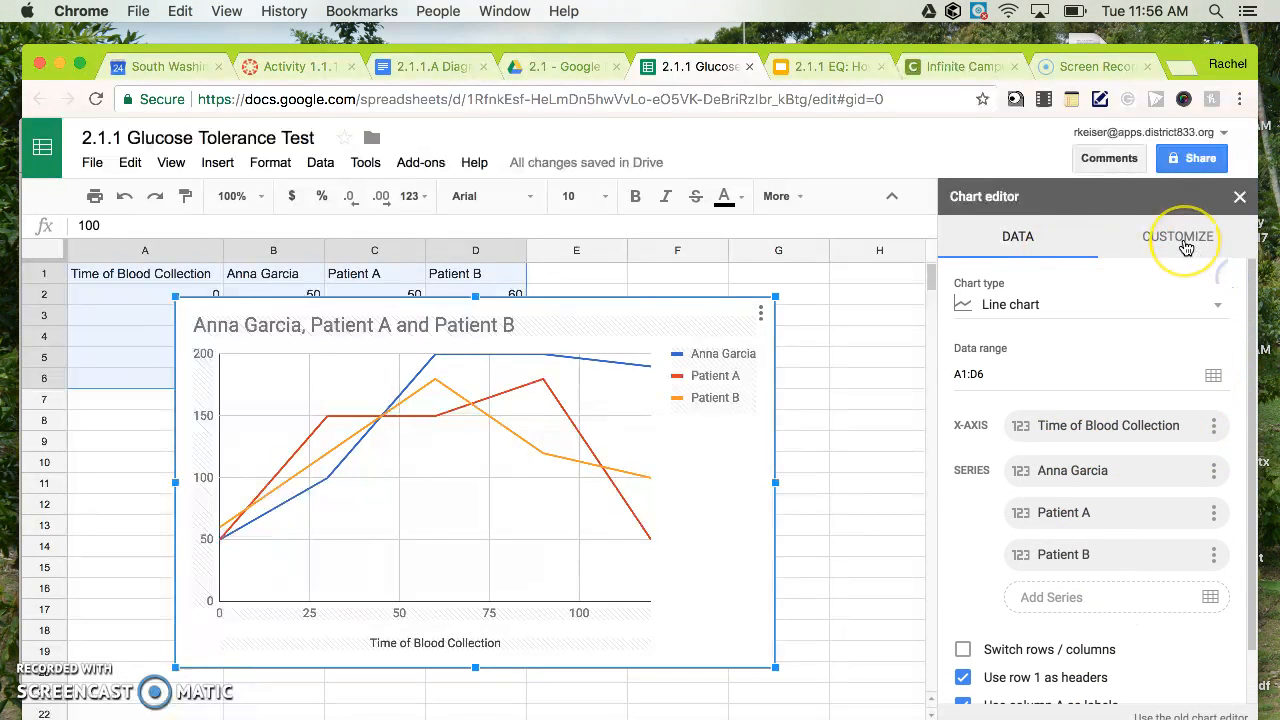
# - Turn on the Smooth option in the line chart's style settings
pyautogui.click(1182, 240)
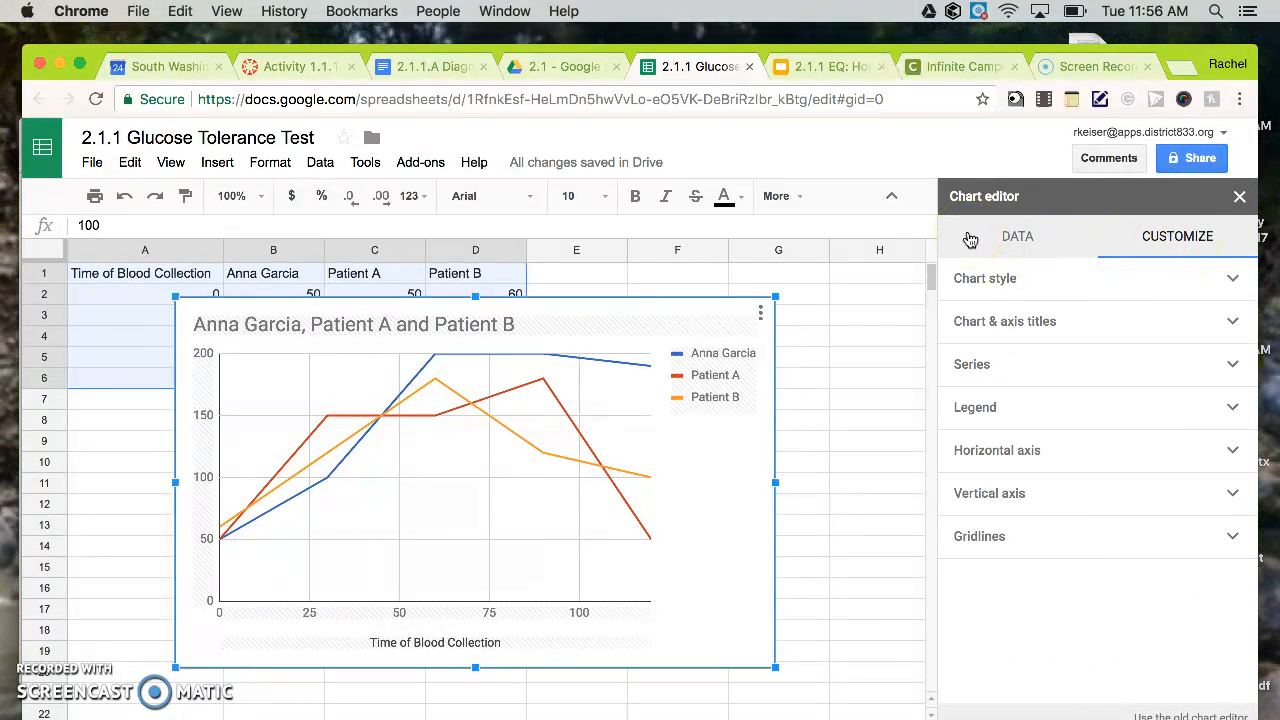
pyautogui.click(1058, 288)
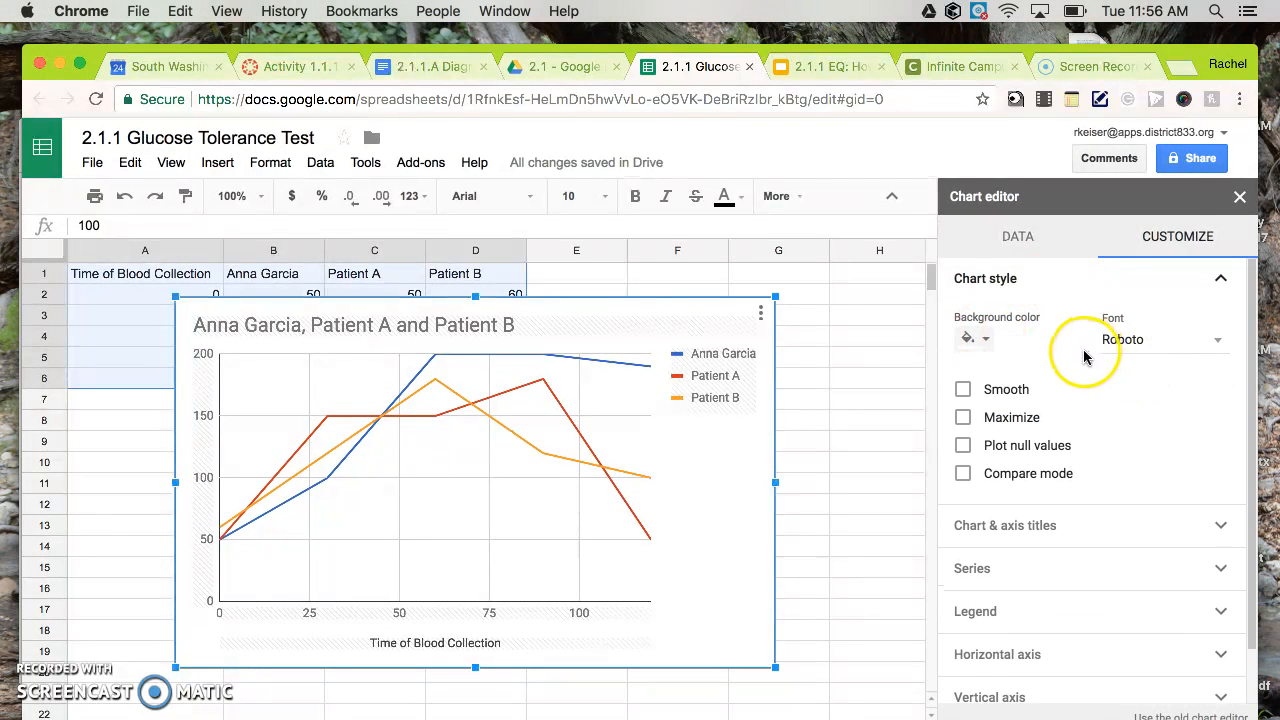
pyautogui.scroll(-1, 1085, 357)
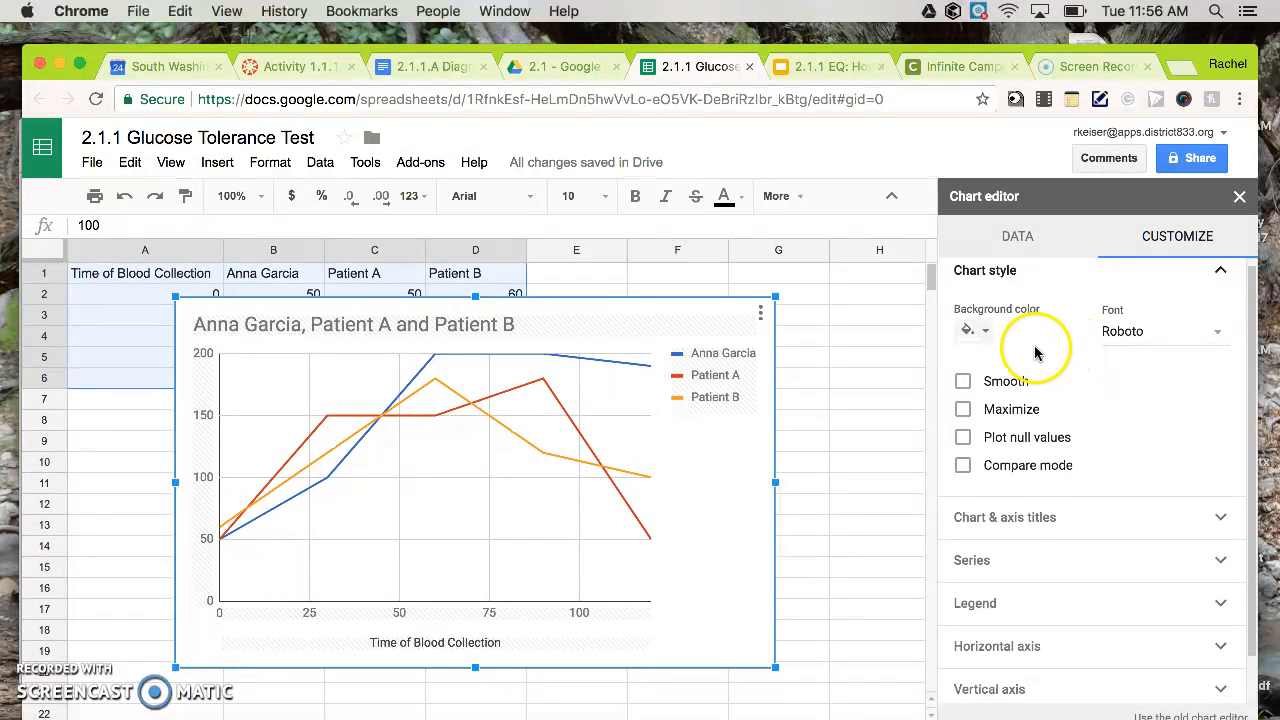
pyautogui.click(963, 383)
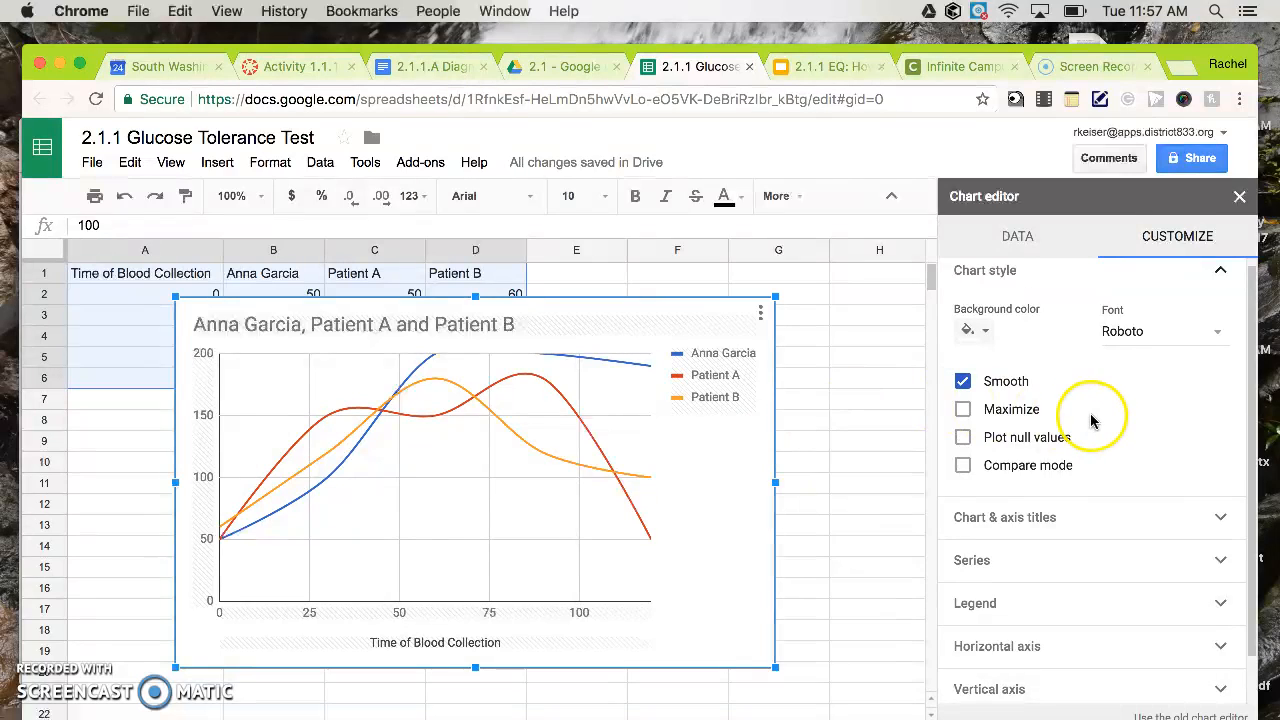
# - Set the chart title to "Glucose Tolerance Test Results"
pyautogui.scroll(-1, 1090, 425)
pyautogui.scroll(-1, 1092, 420)
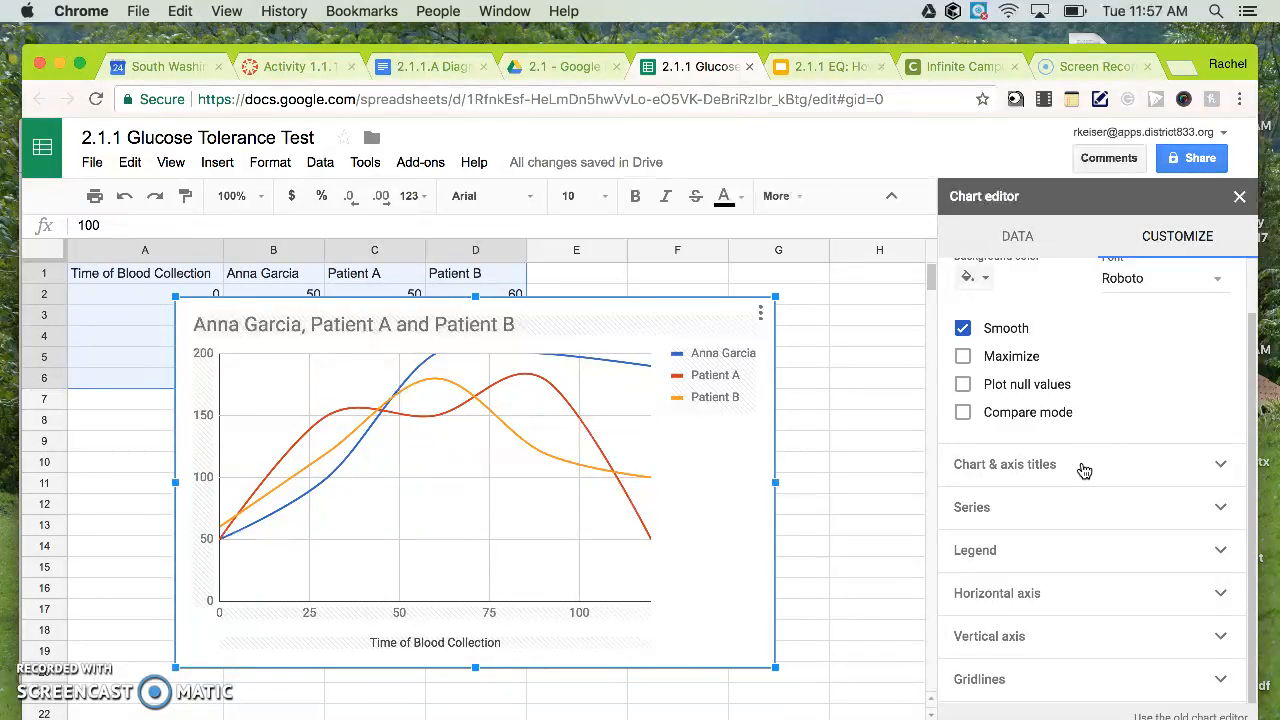
pyautogui.click(1084, 467)
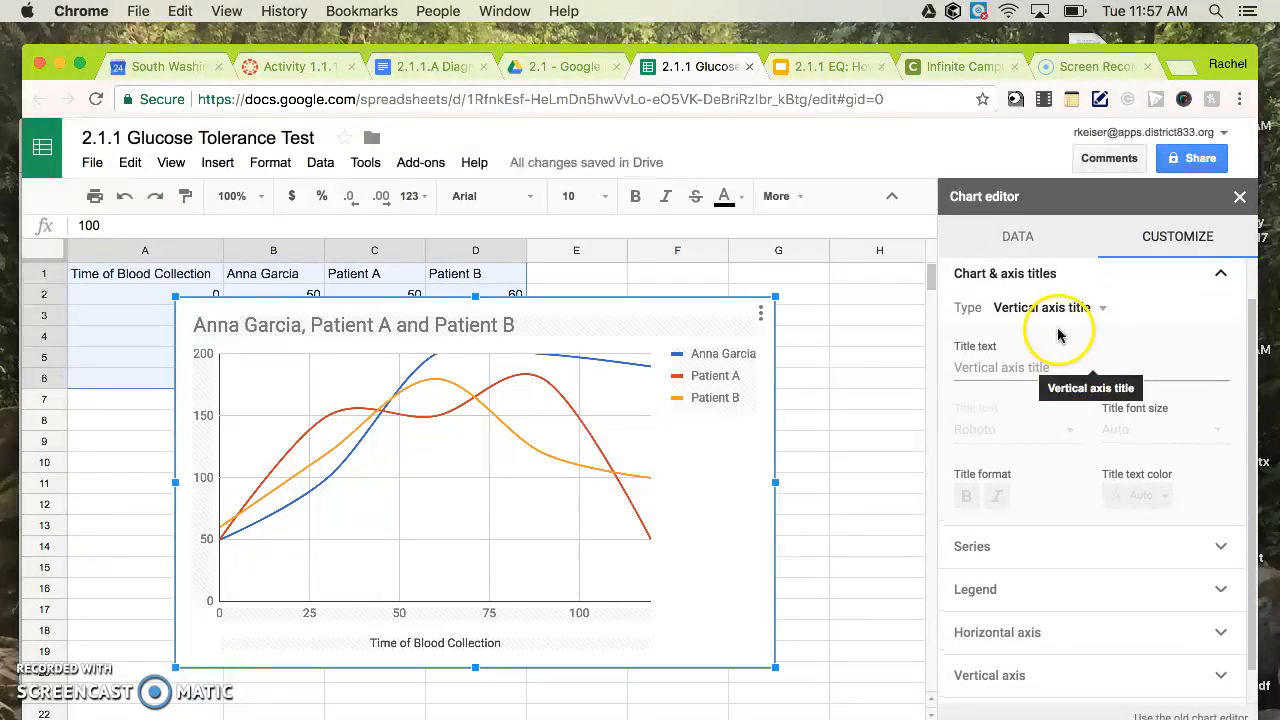
pyautogui.click(1087, 310)
pyautogui.click(1068, 229)
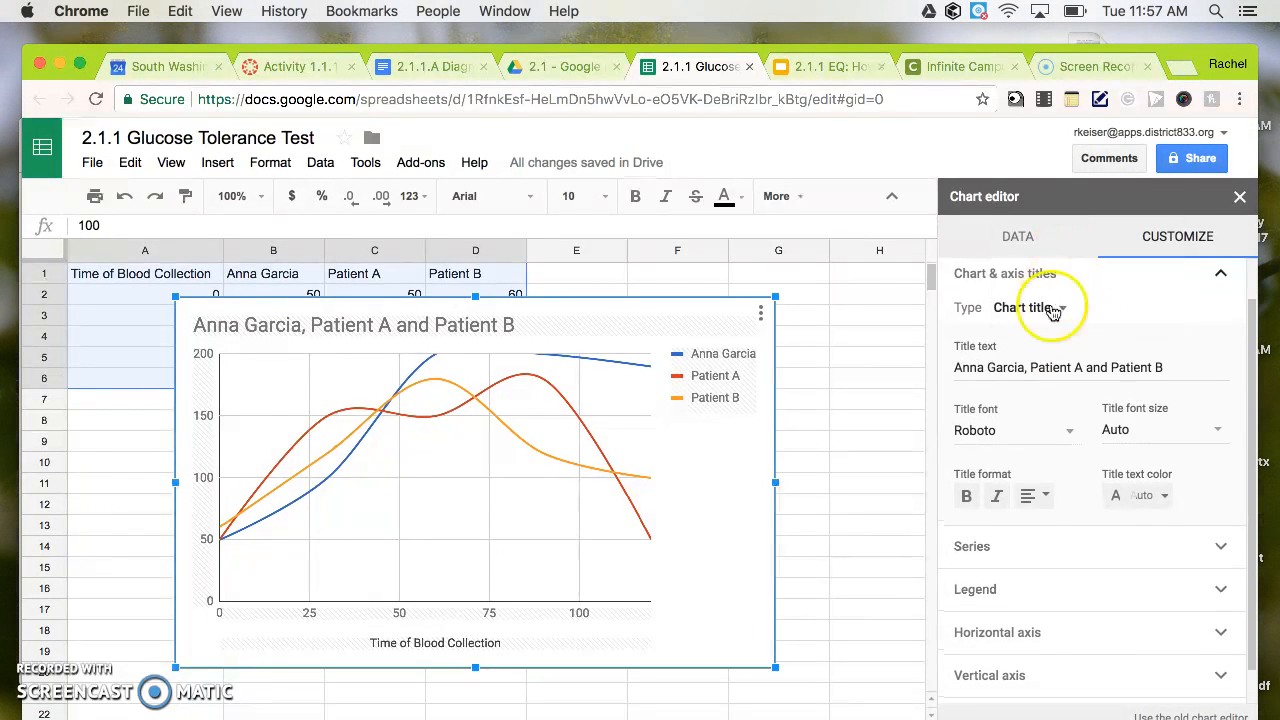
pyautogui.tripleClick(1004, 365)
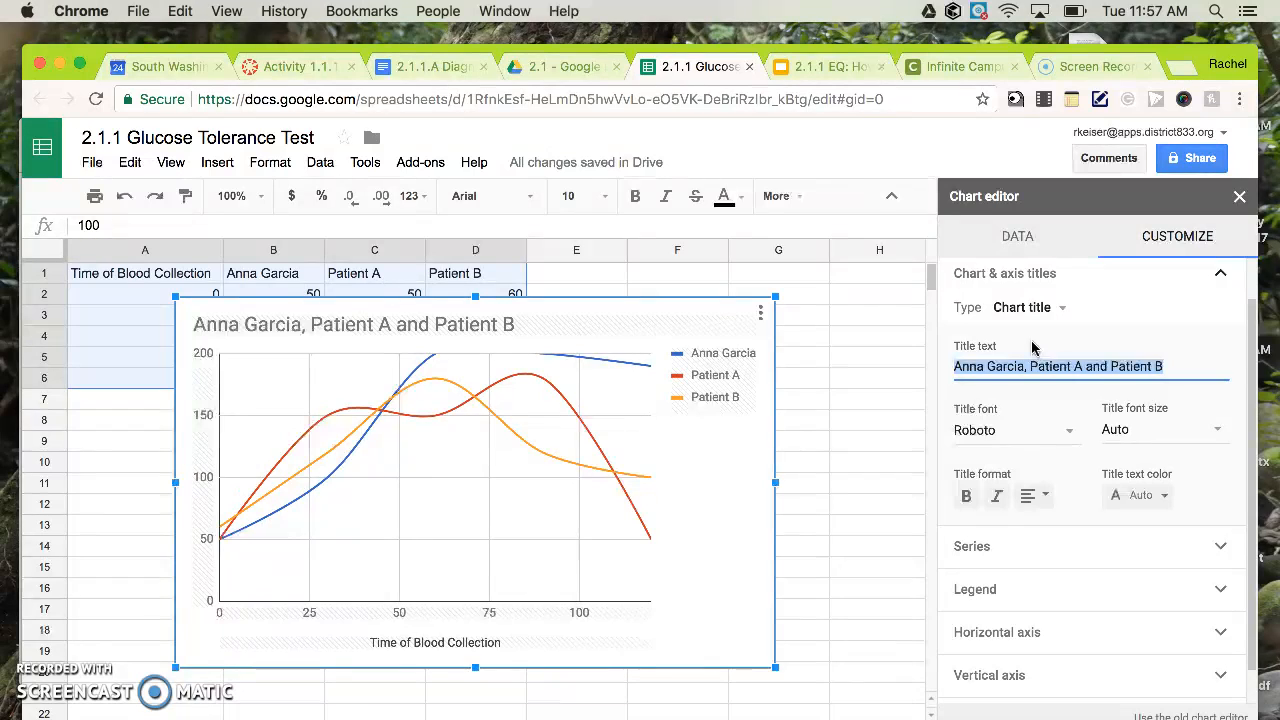
pyautogui.write('Glucose ')
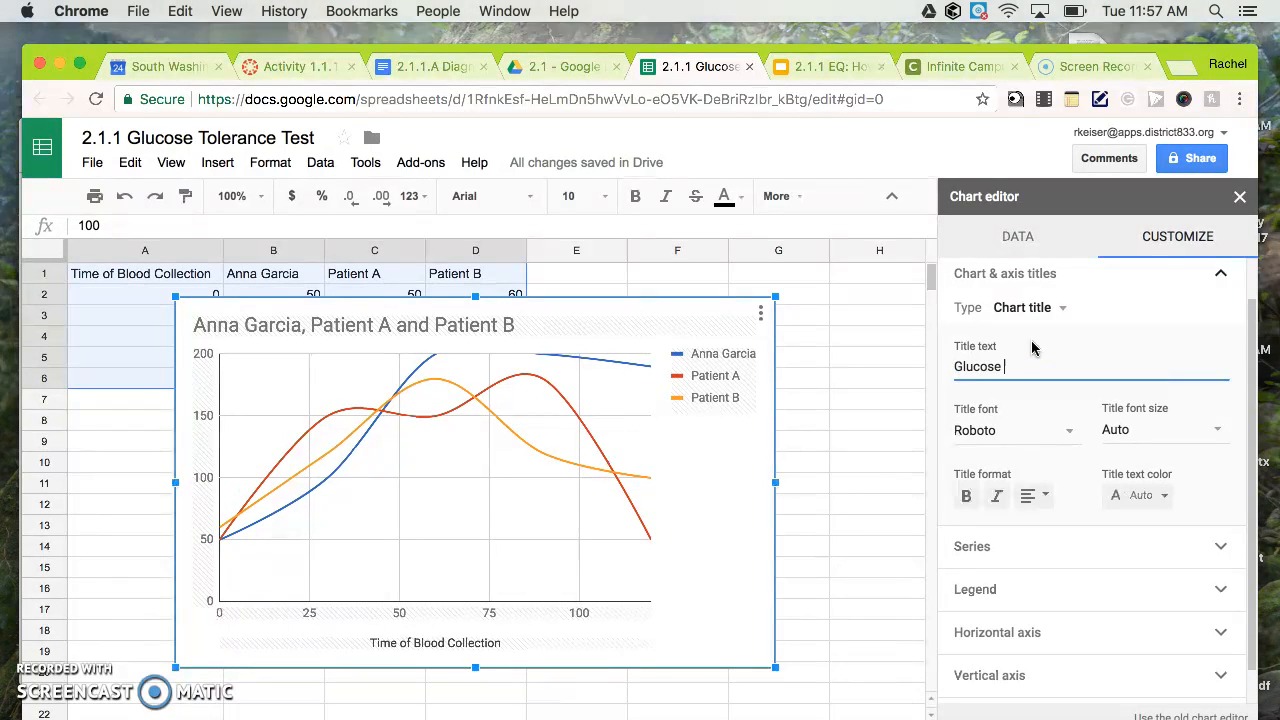
pyautogui.write('Tolerance Tes')
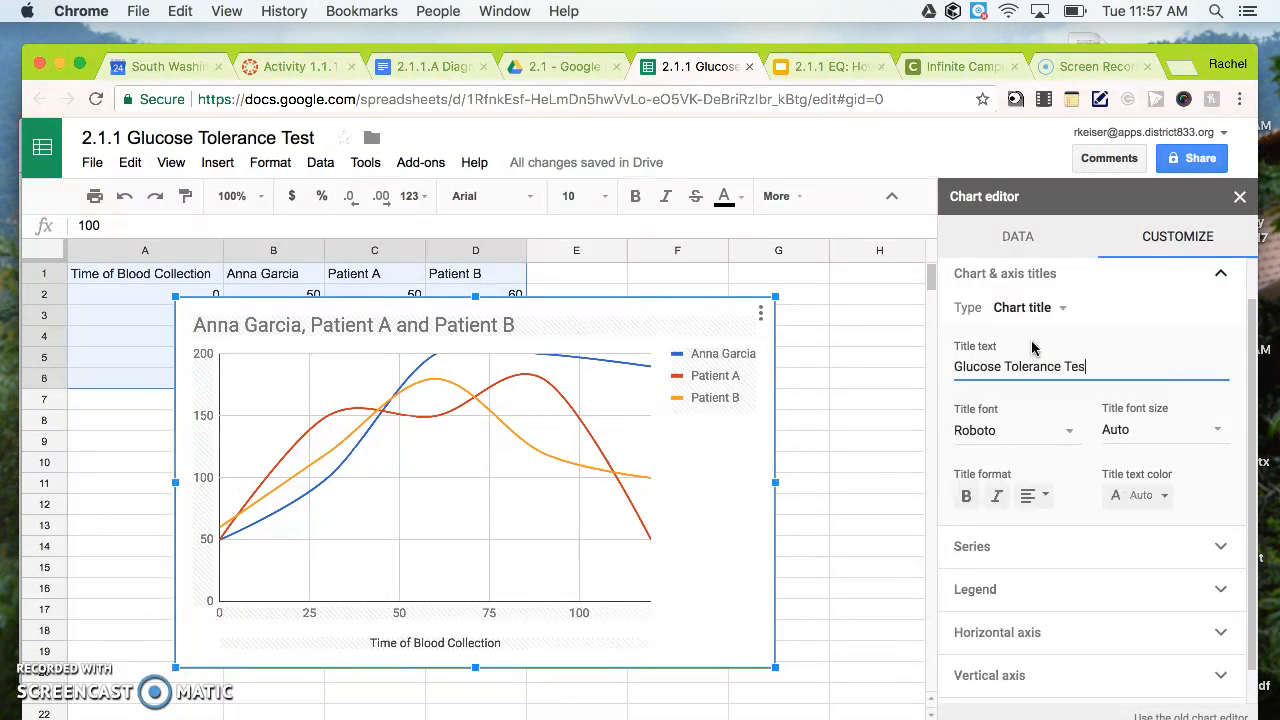
pyautogui.write('t')
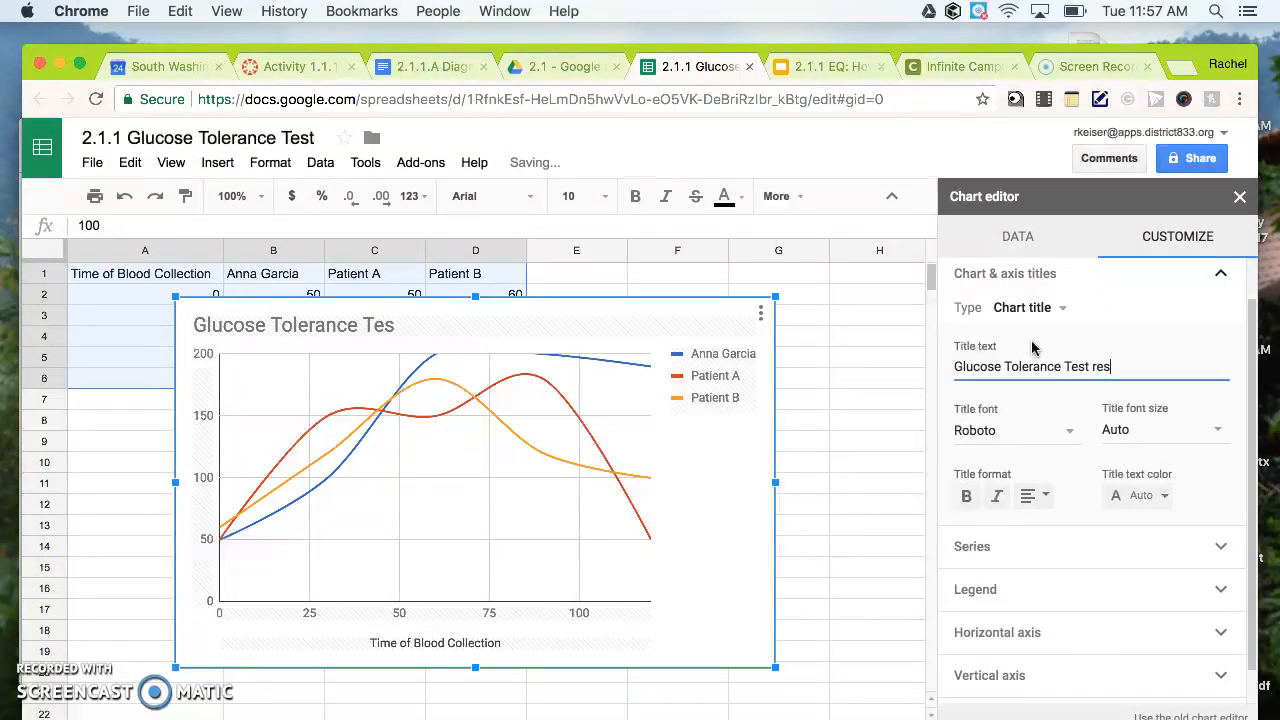
pyautogui.write(' Result')
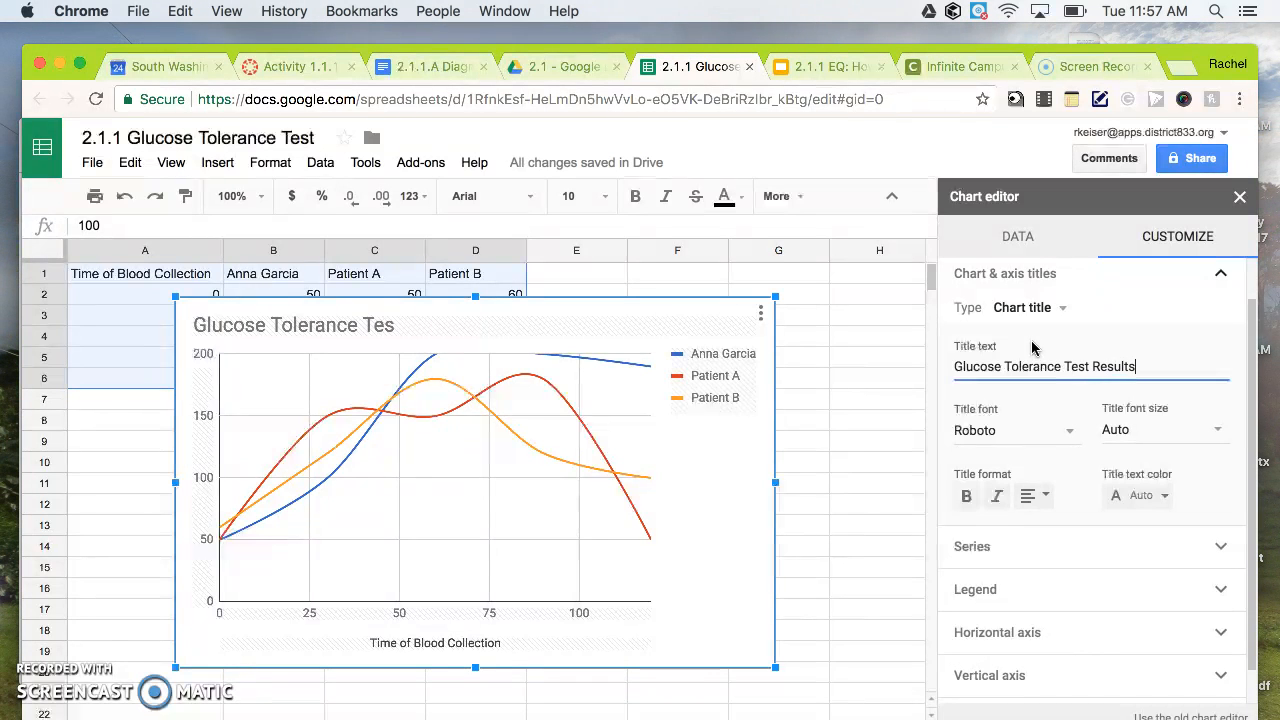
pyautogui.write('s')
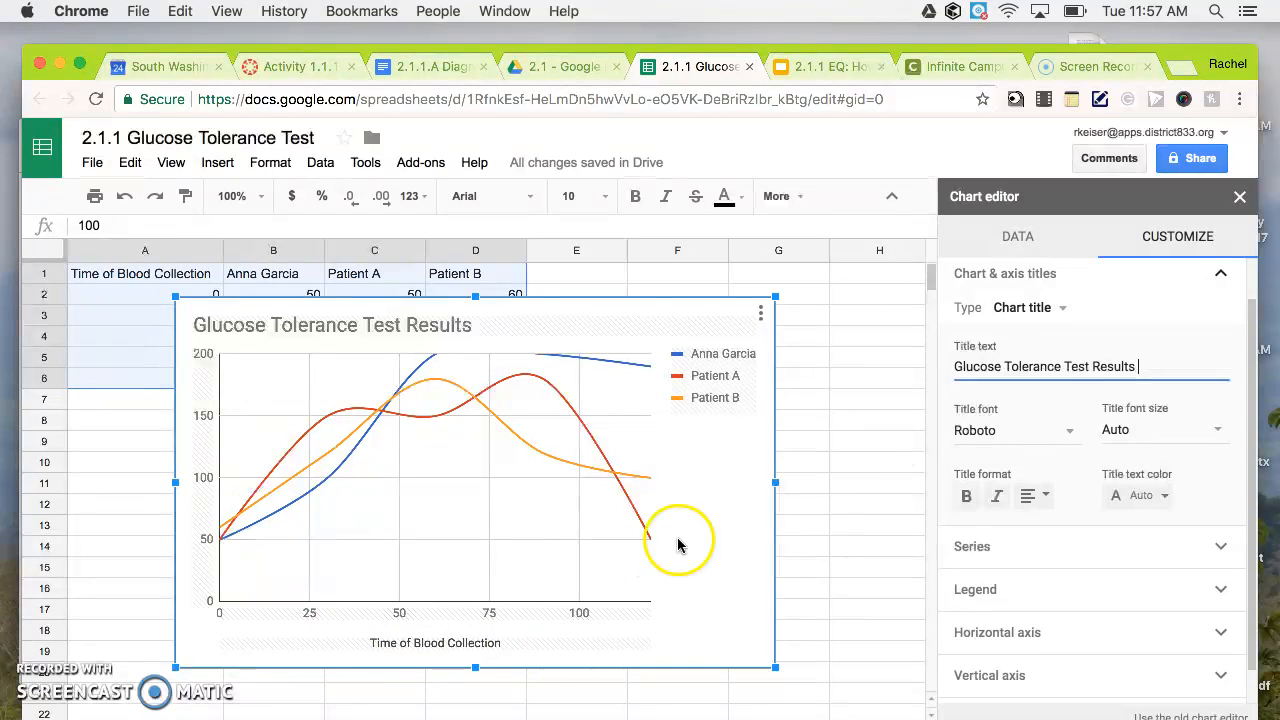
# - Extend the horizontal axis title to read "Time of Blood Collection [units]"
pyautogui.click(1061, 313)
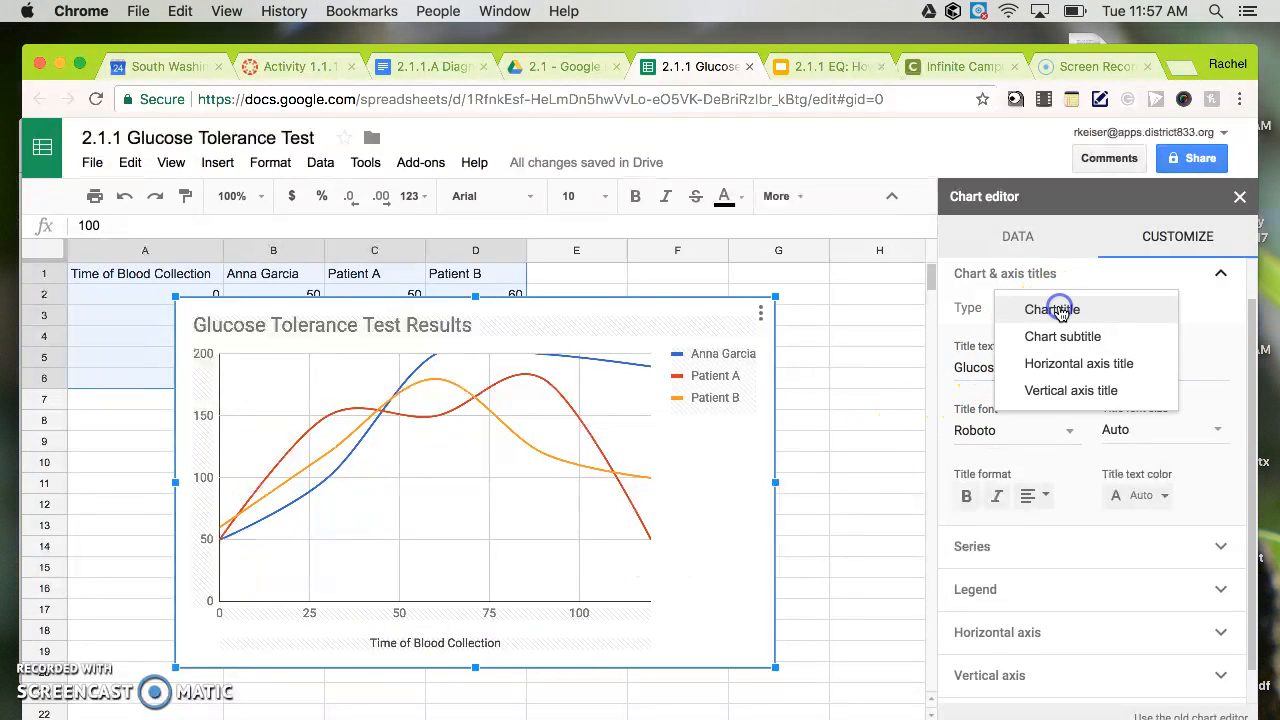
pyautogui.click(1071, 365)
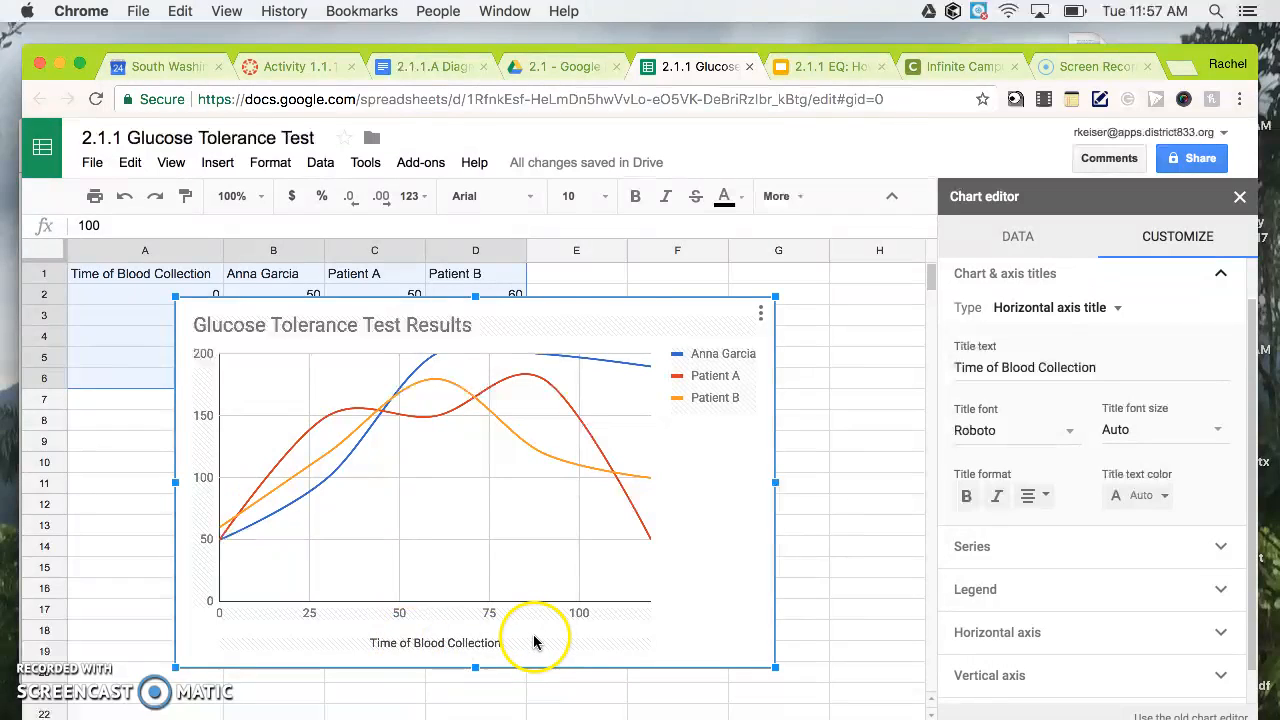
pyautogui.click(1109, 367)
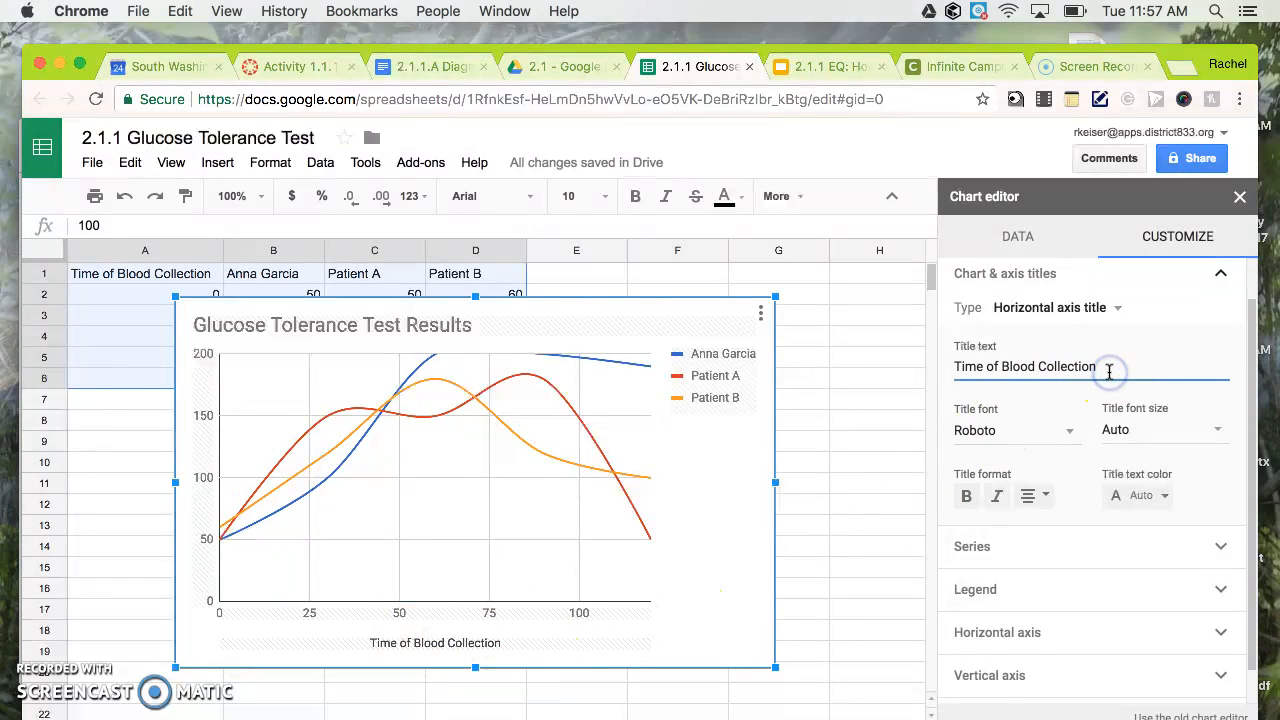
pyautogui.write('[units')
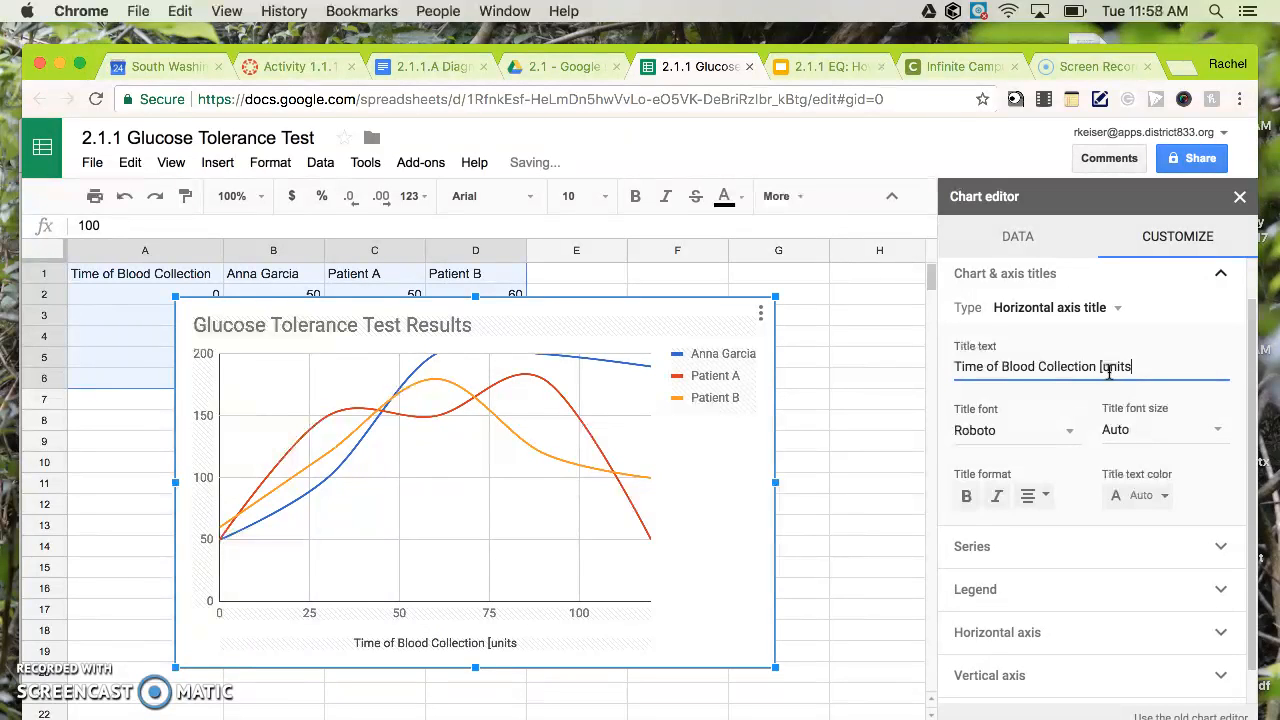
pyautogui.write(']')
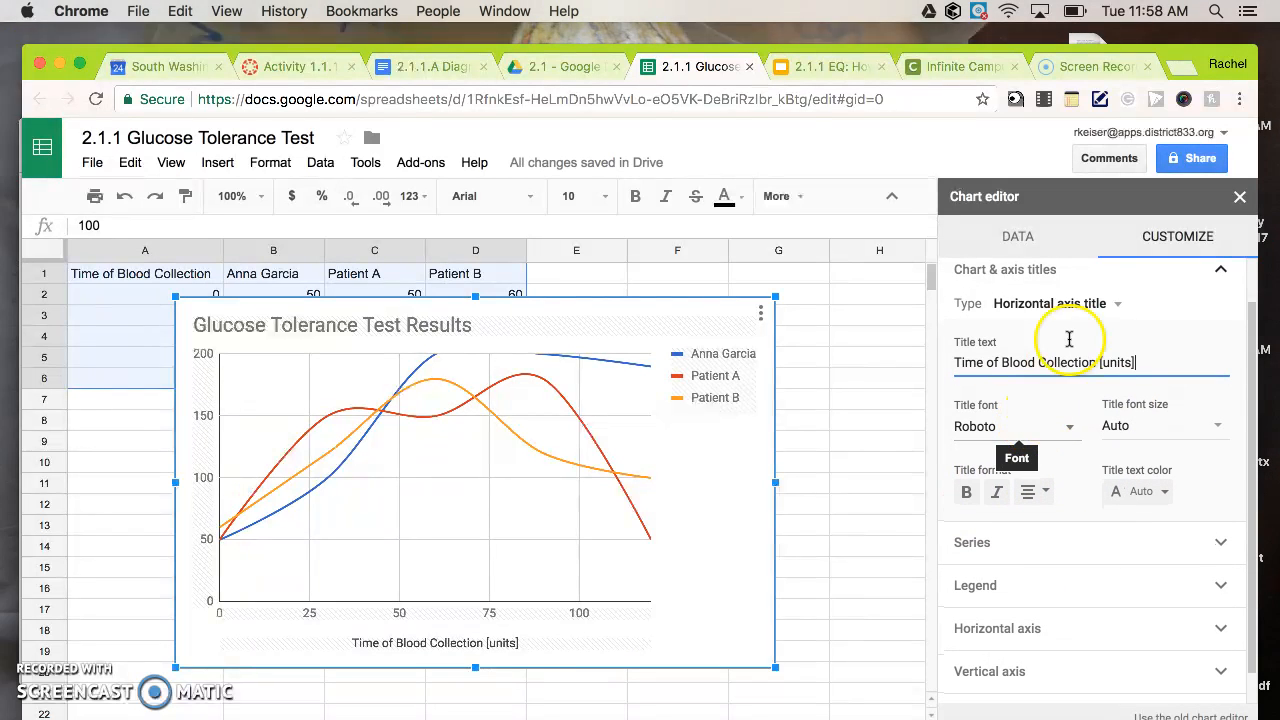
# - Set the vertical axis title to "Blood Glucose Concentration [units]"
pyautogui.click(1083, 306)
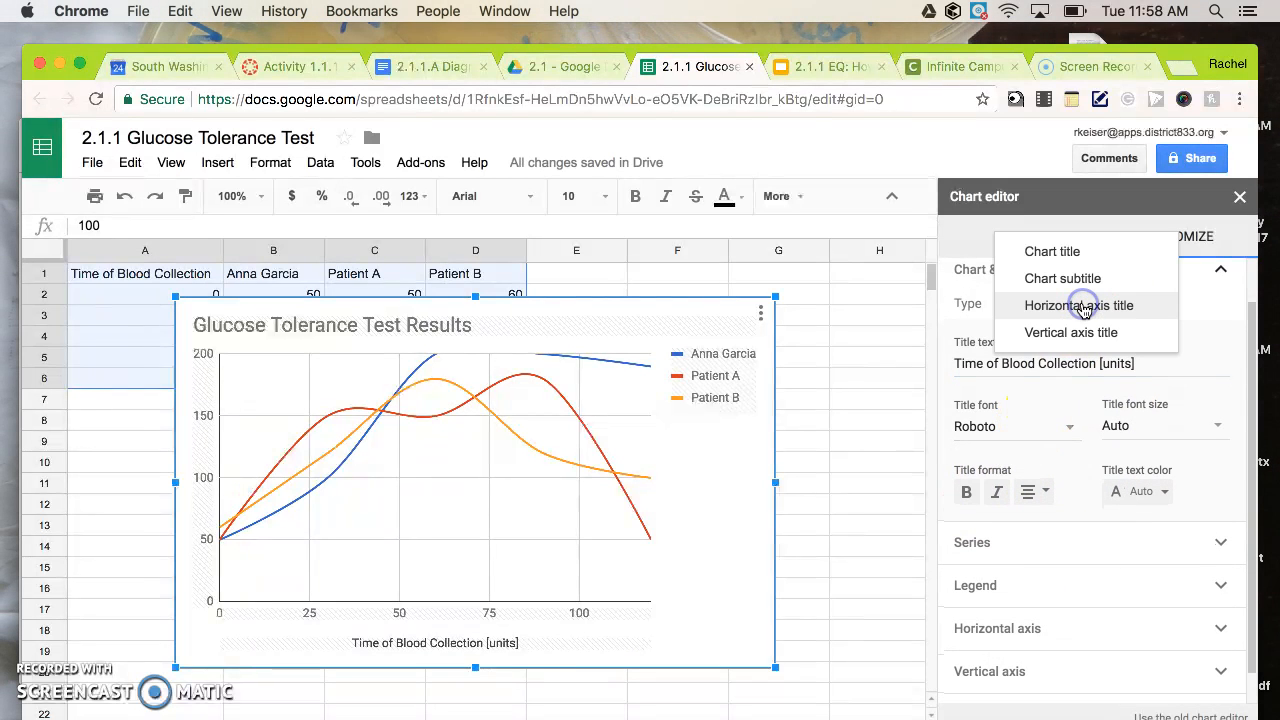
pyautogui.click(1075, 340)
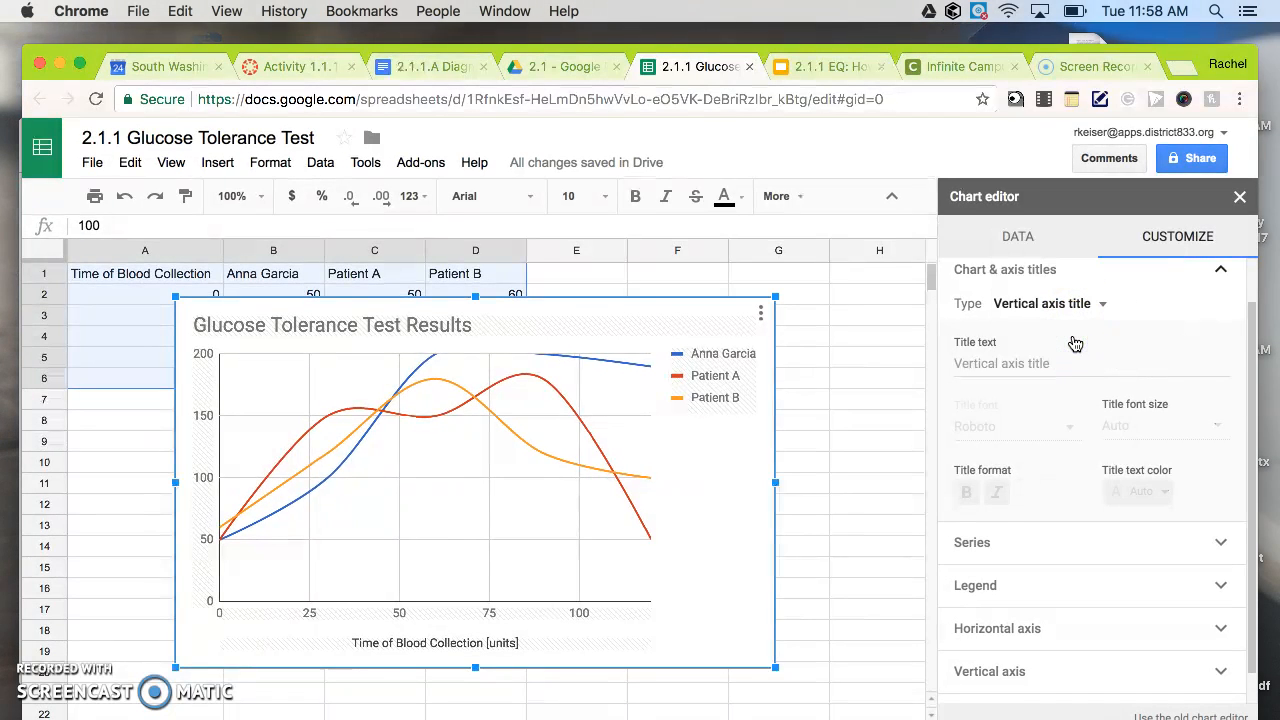
pyautogui.click(1013, 364)
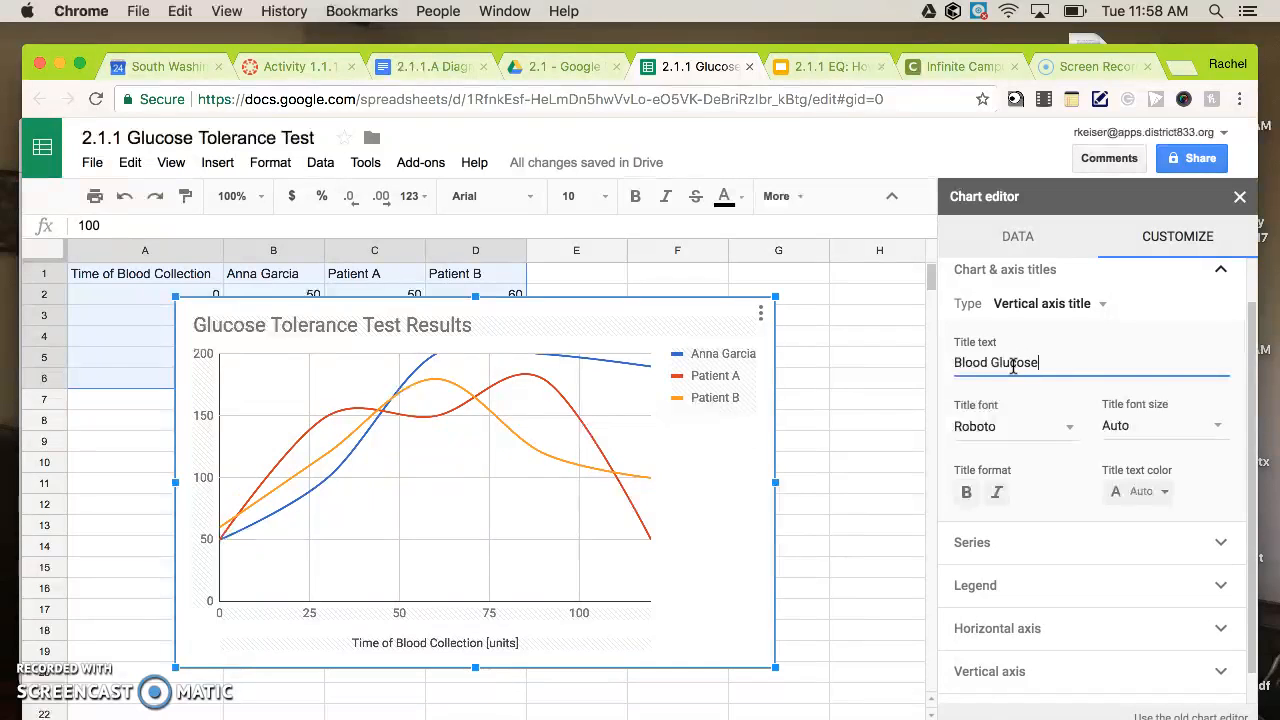
pyautogui.write('tration')
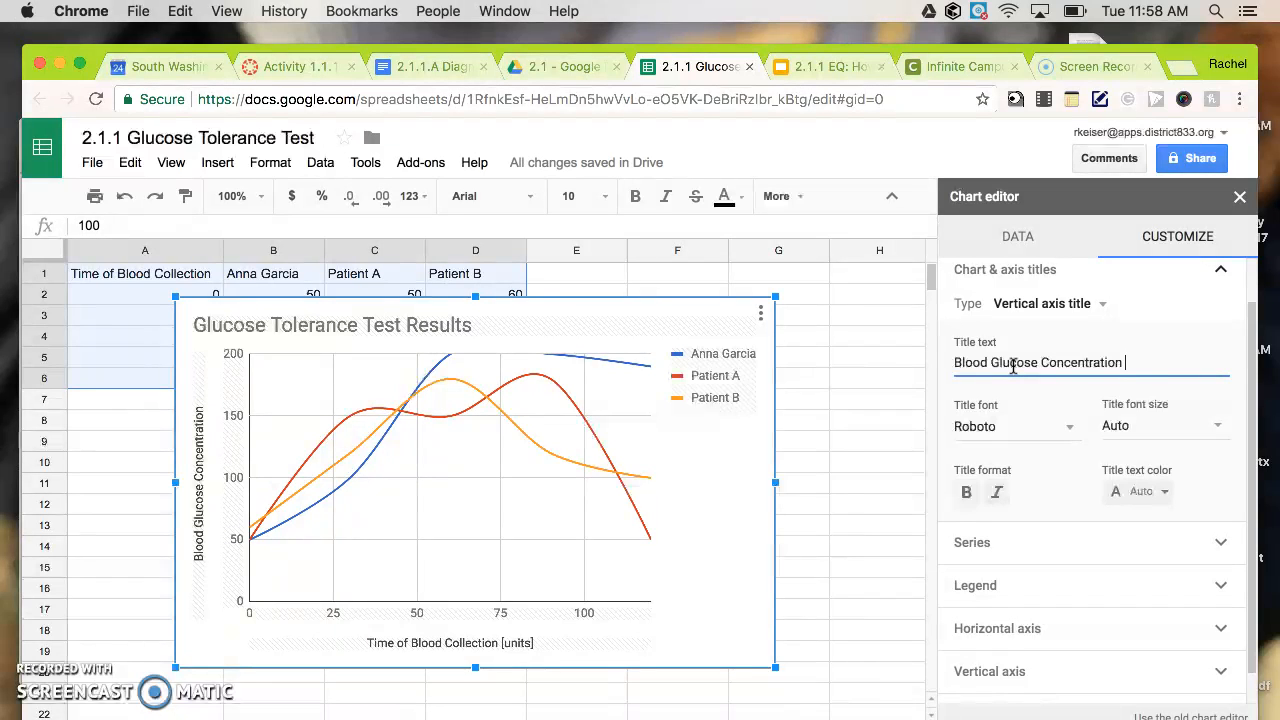
pyautogui.write(' [units')
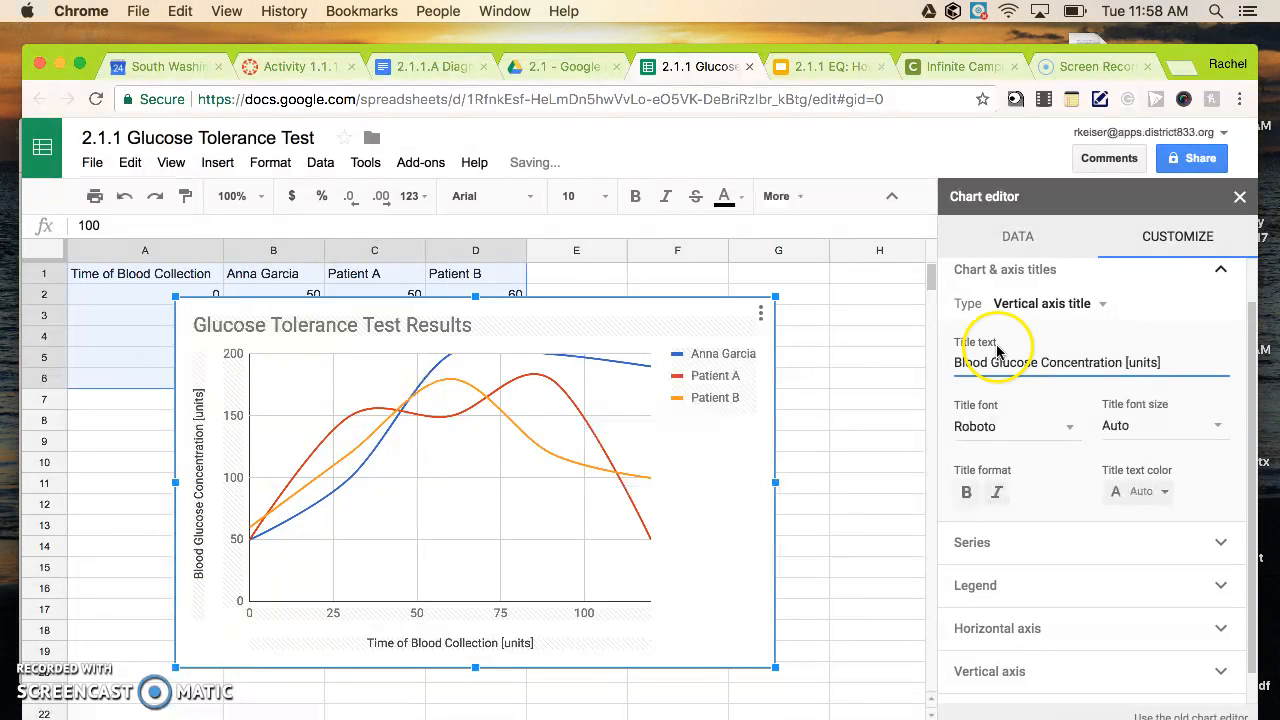
pyautogui.scroll(-1, 1018, 436)
pyautogui.scroll(1, 1018, 438)
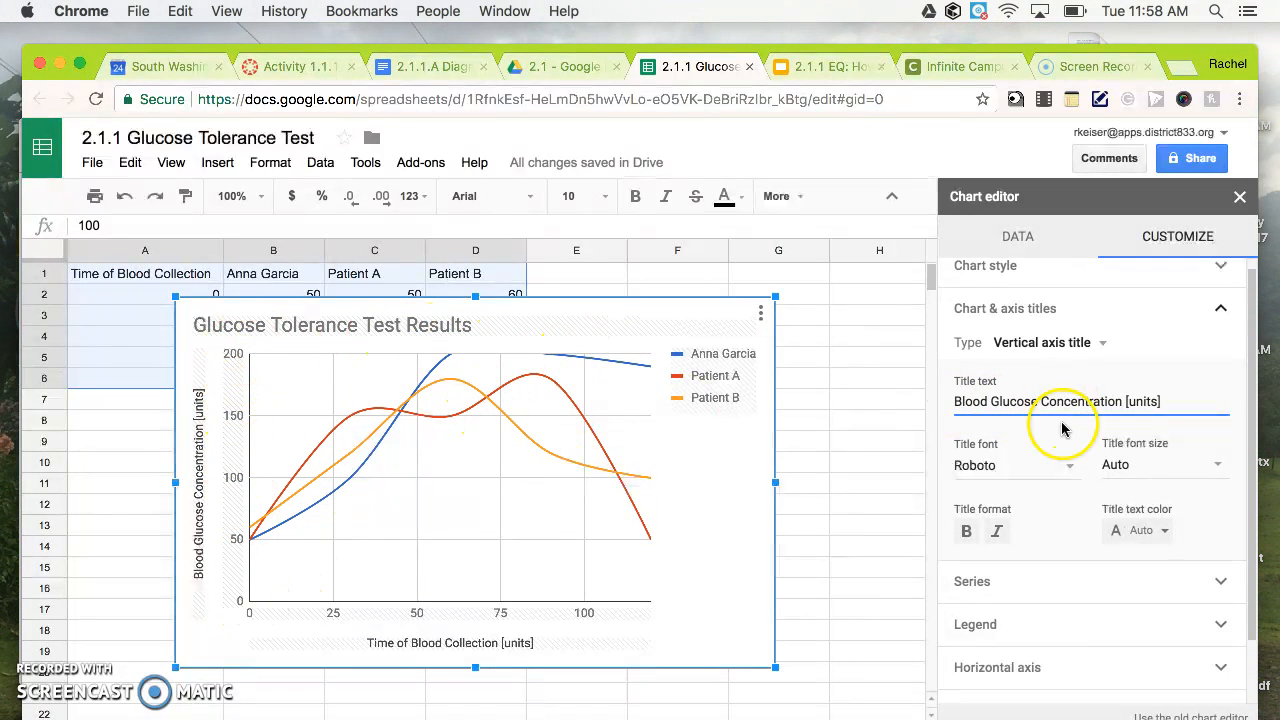
# - Set the maximum value of the chart's vertical axis to 225, leaving the minimum value blank
pyautogui.scroll(-2, 1072, 437)
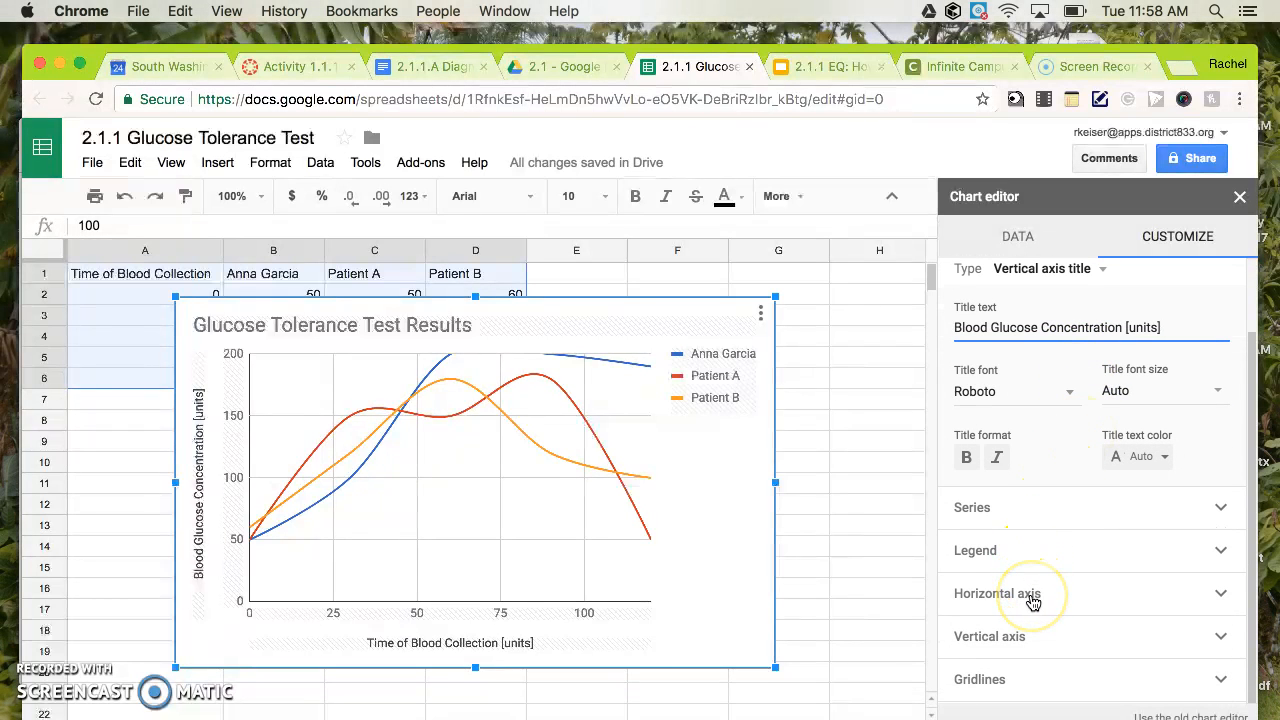
pyautogui.click(1012, 656)
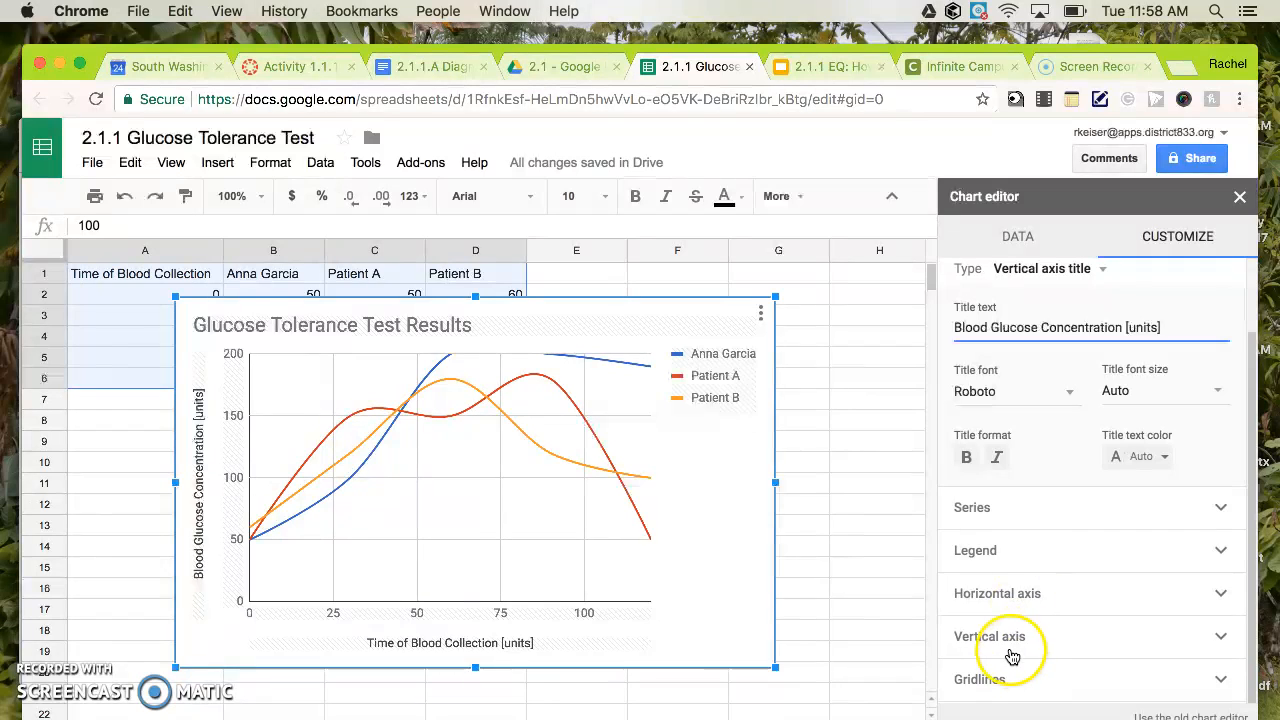
pyautogui.click(1016, 640)
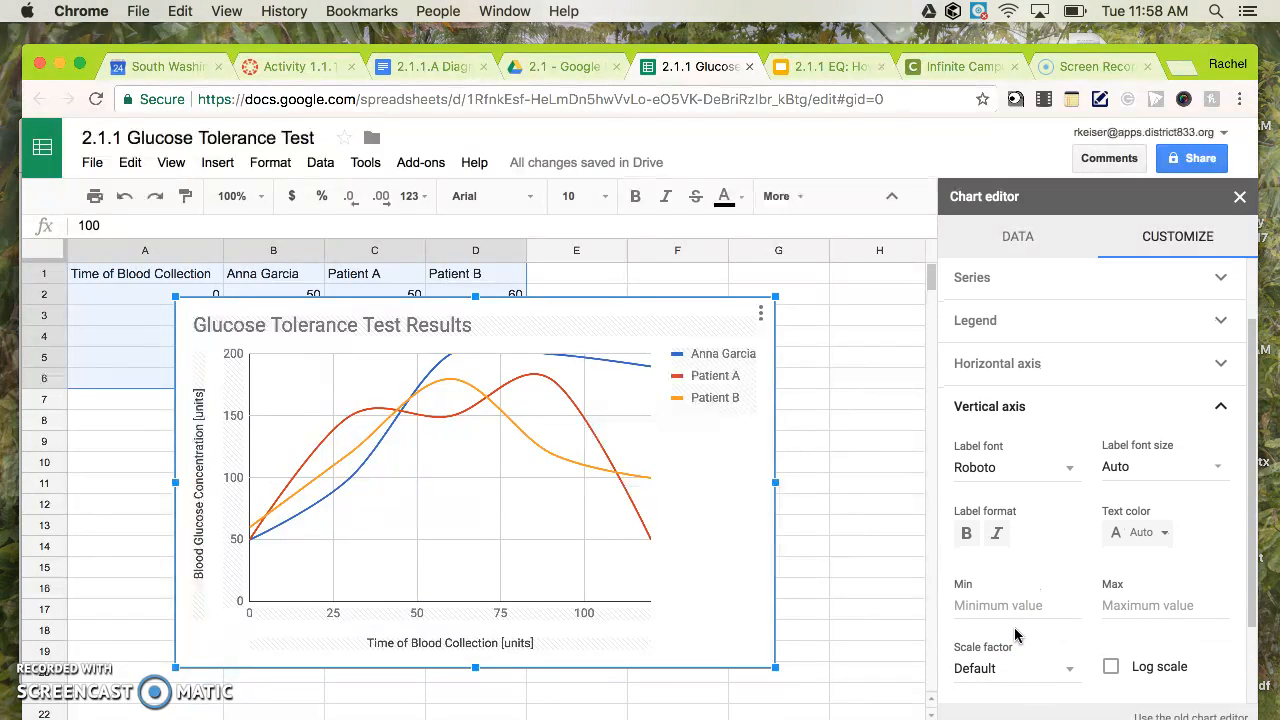
pyautogui.scroll(-3, 1034, 375)
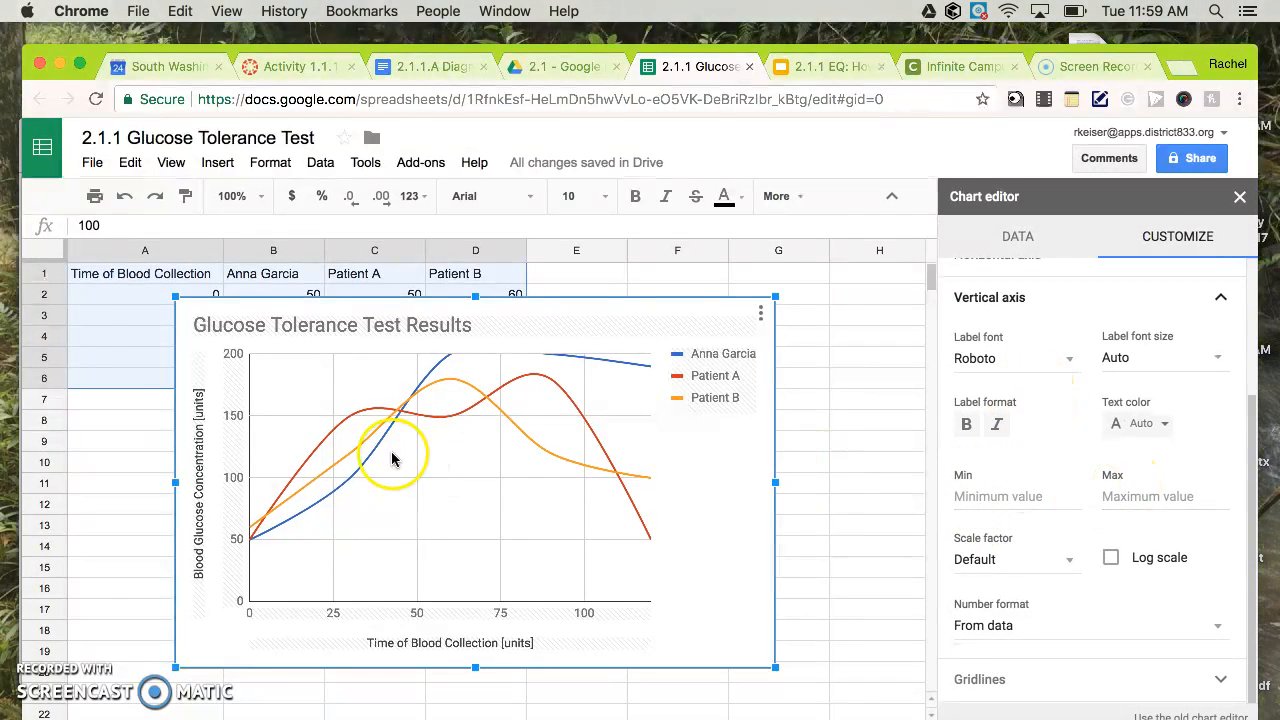
pyautogui.click(963, 494)
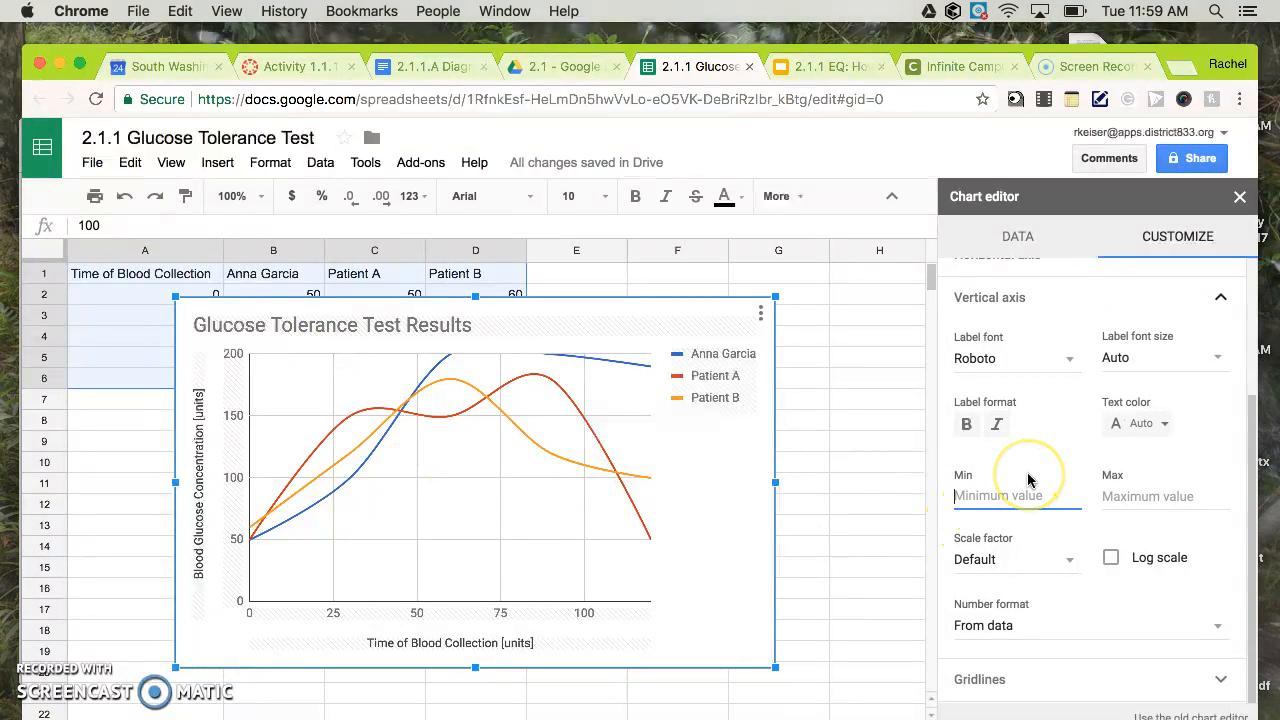
pyautogui.click(1123, 496)
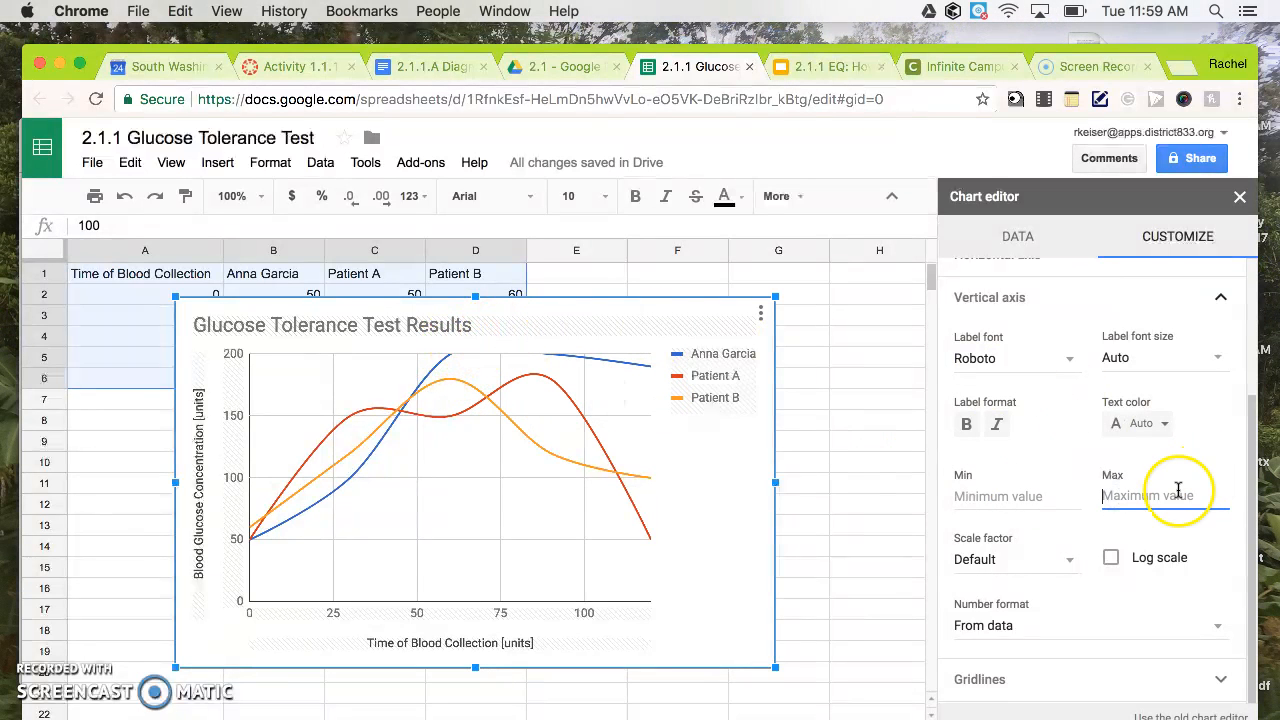
pyautogui.write('22')
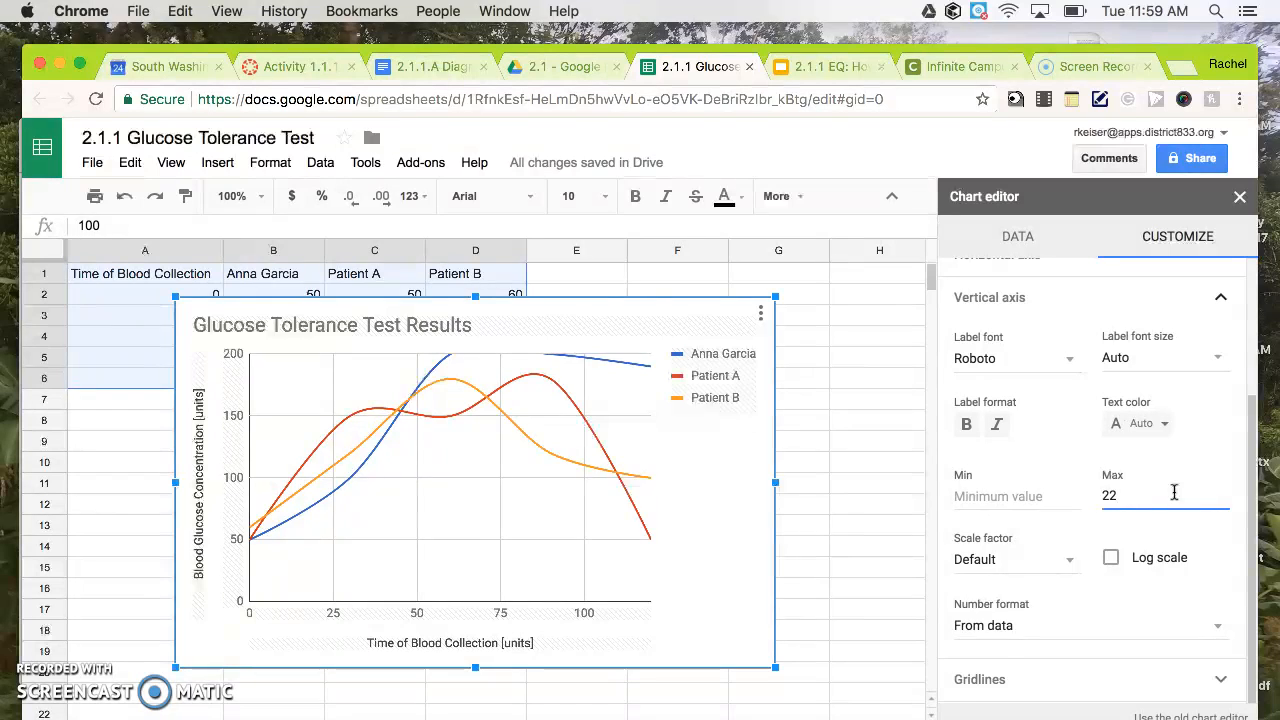
pyautogui.write('5')
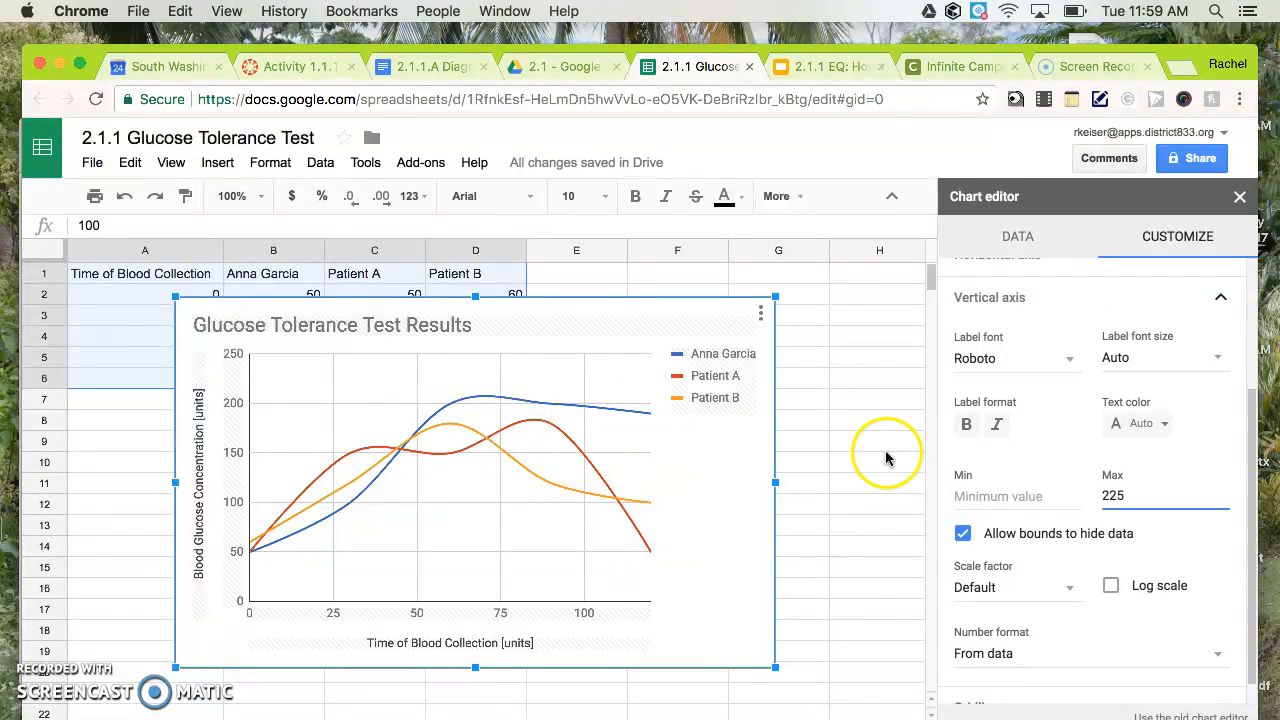
pyautogui.click(1237, 446)
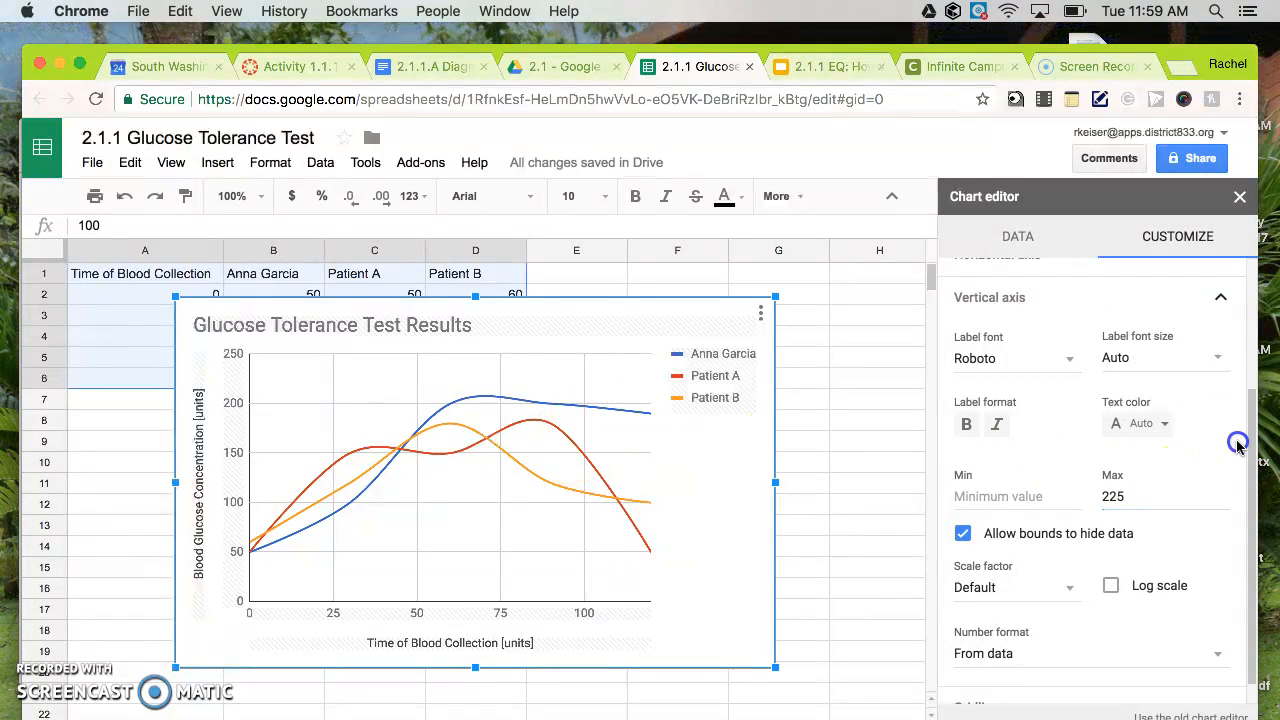
pyautogui.moveTo(1252, 441); pyautogui.dragTo(1245, 484)
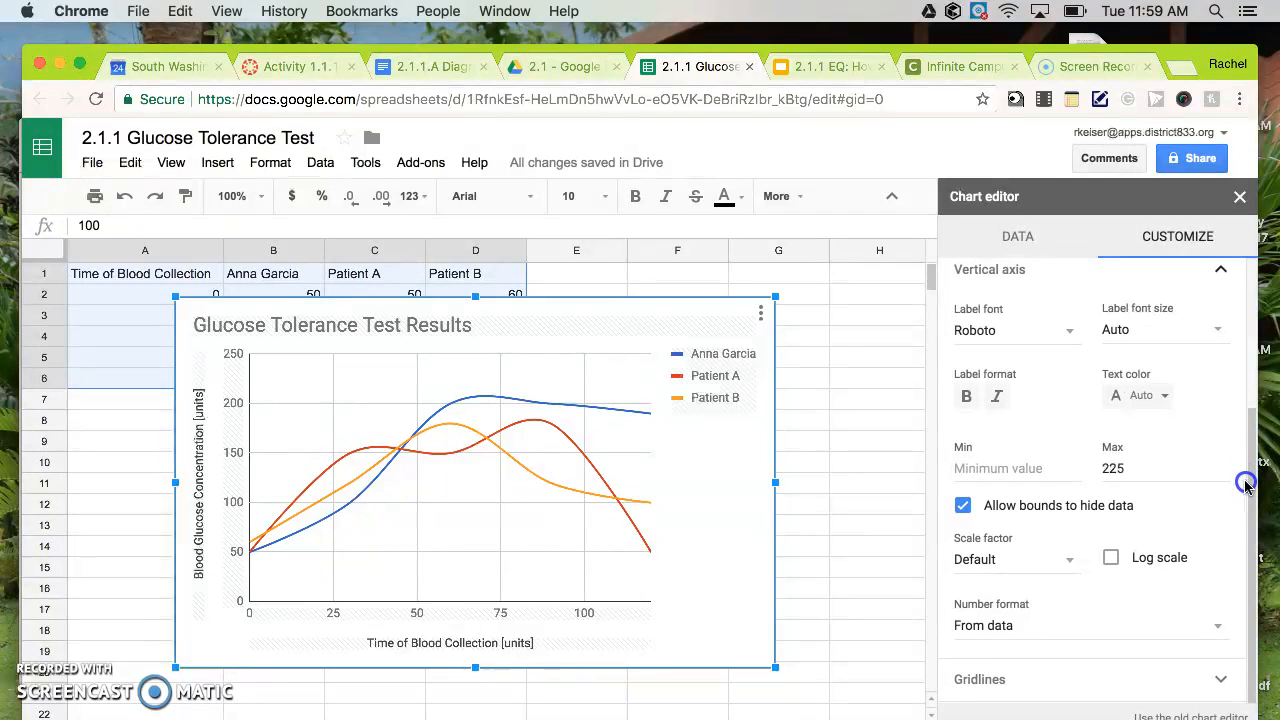
pyautogui.click(1164, 489)
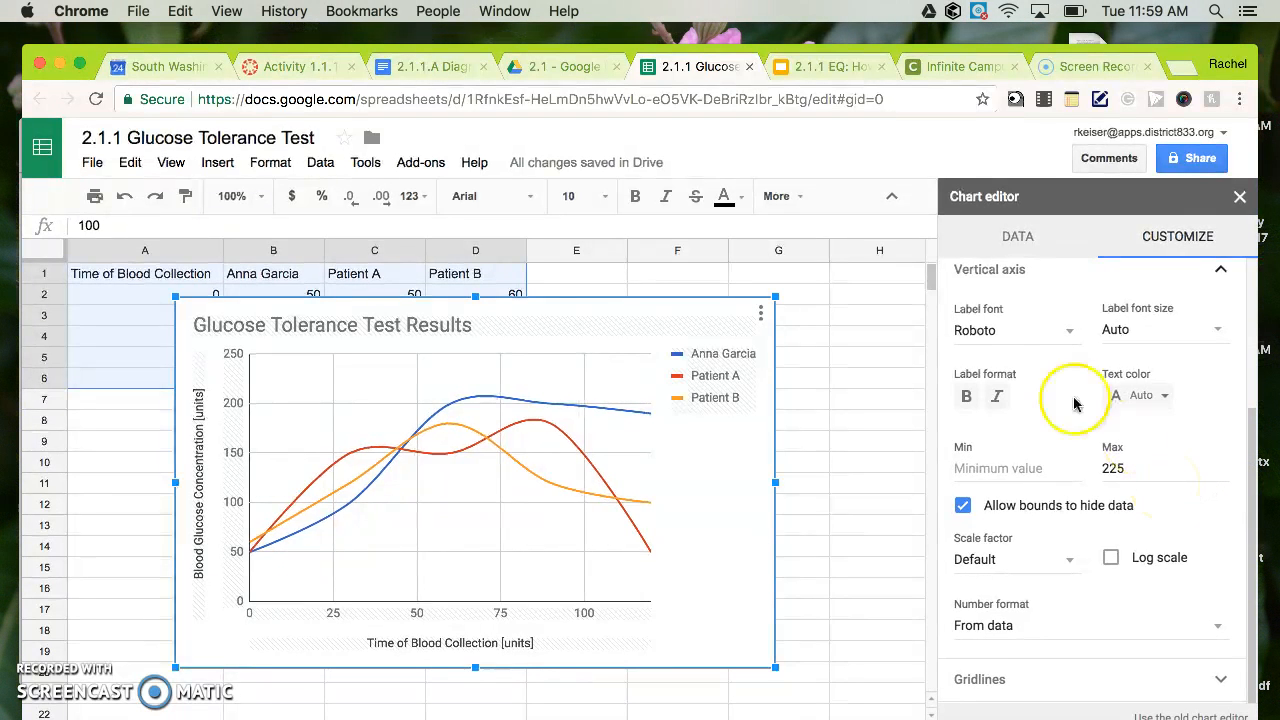